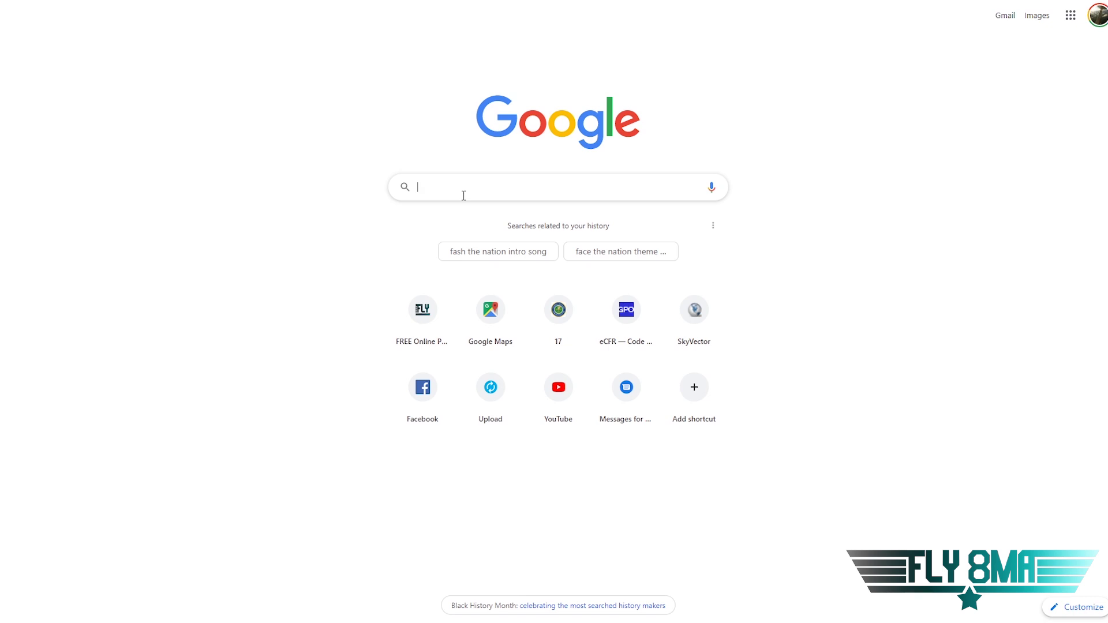
- Search Google for iacra, open the FAA IACRA site and start a new account registration
{"action": "type", "text": "ia"}
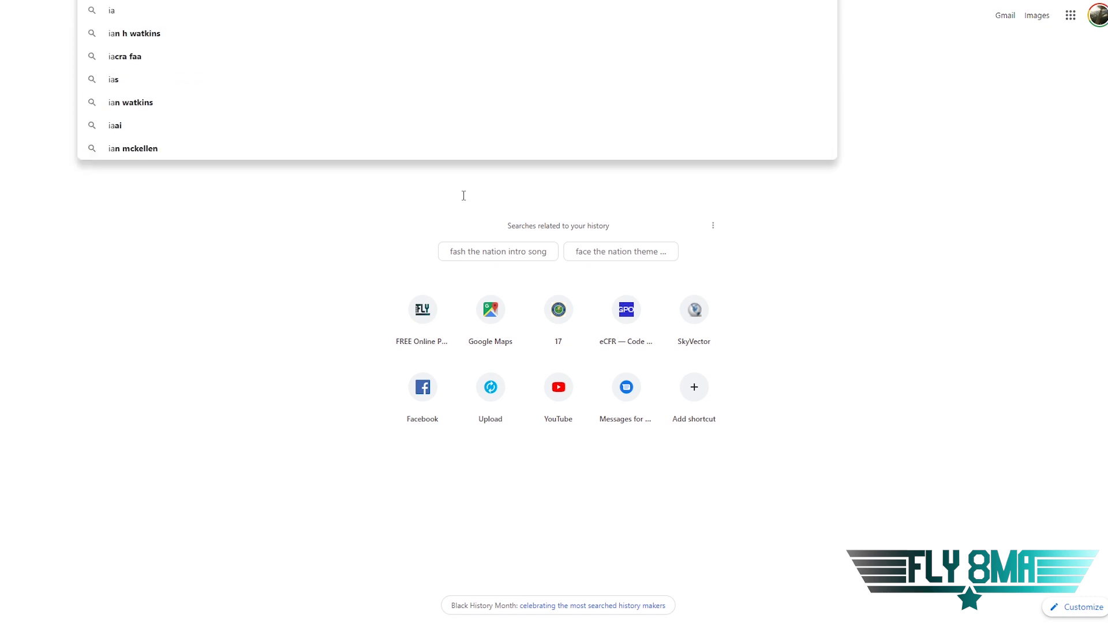
{"action": "type", "text": "cra"}
{"action": "key", "text": "Return"}
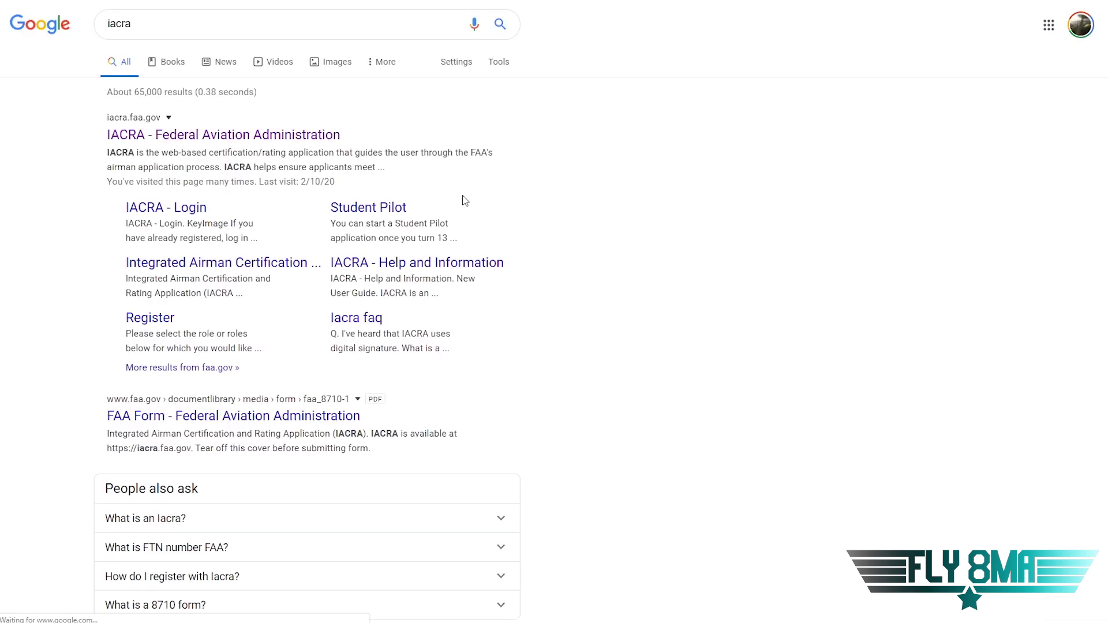
{"action": "left_click", "coordinate": [252, 143]}
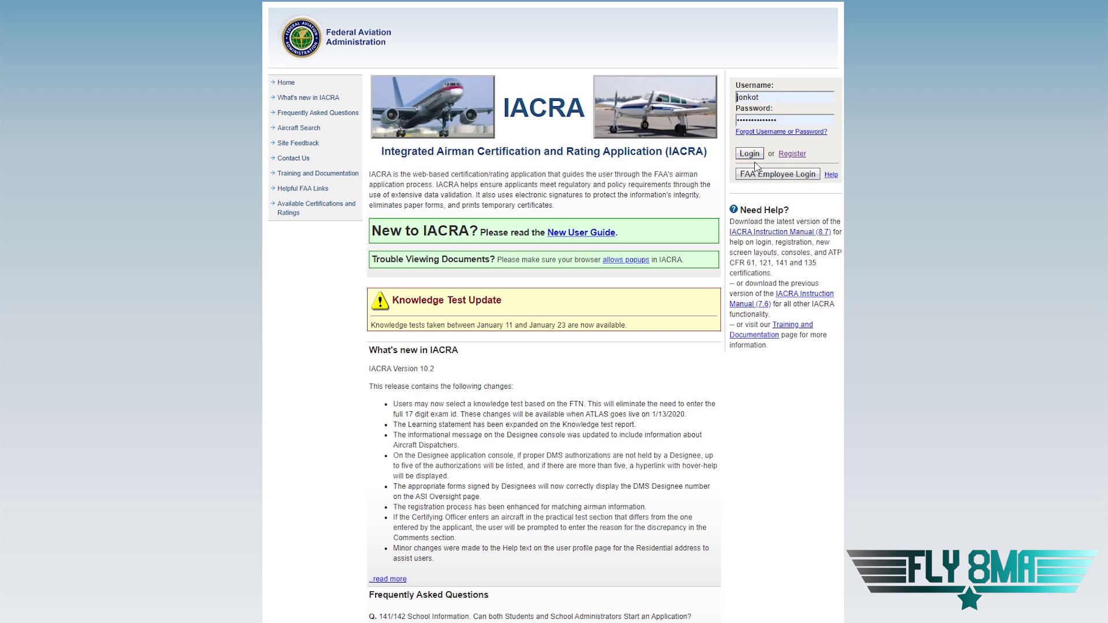
{"action": "left_click", "coordinate": [794, 155]}
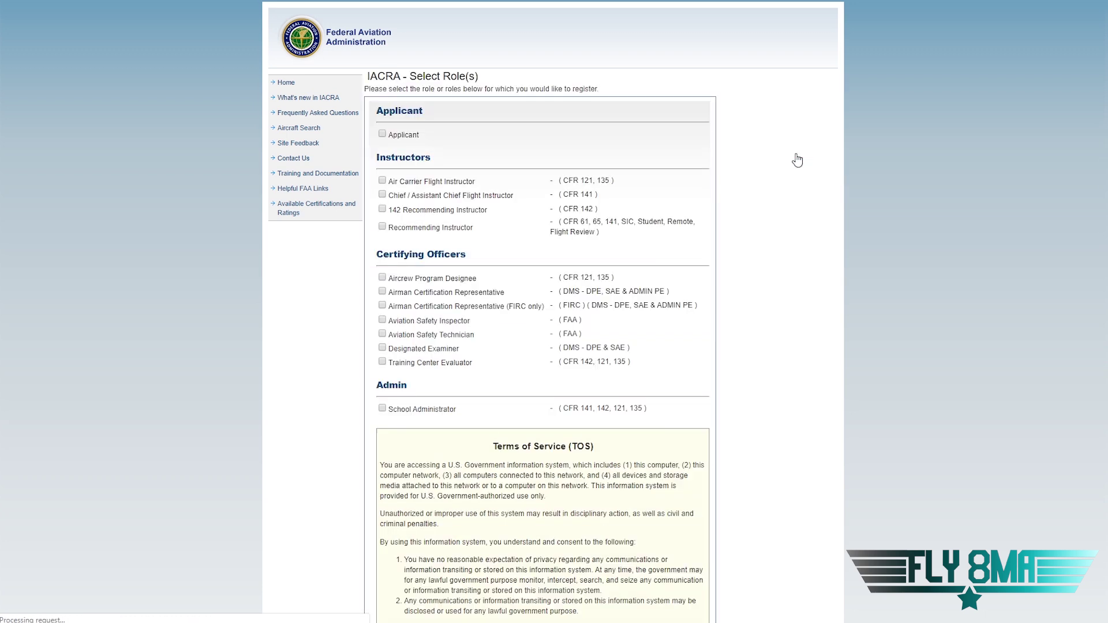
- Register in the Applicant role and accept the terms of service
{"action": "left_click", "coordinate": [382, 135]}
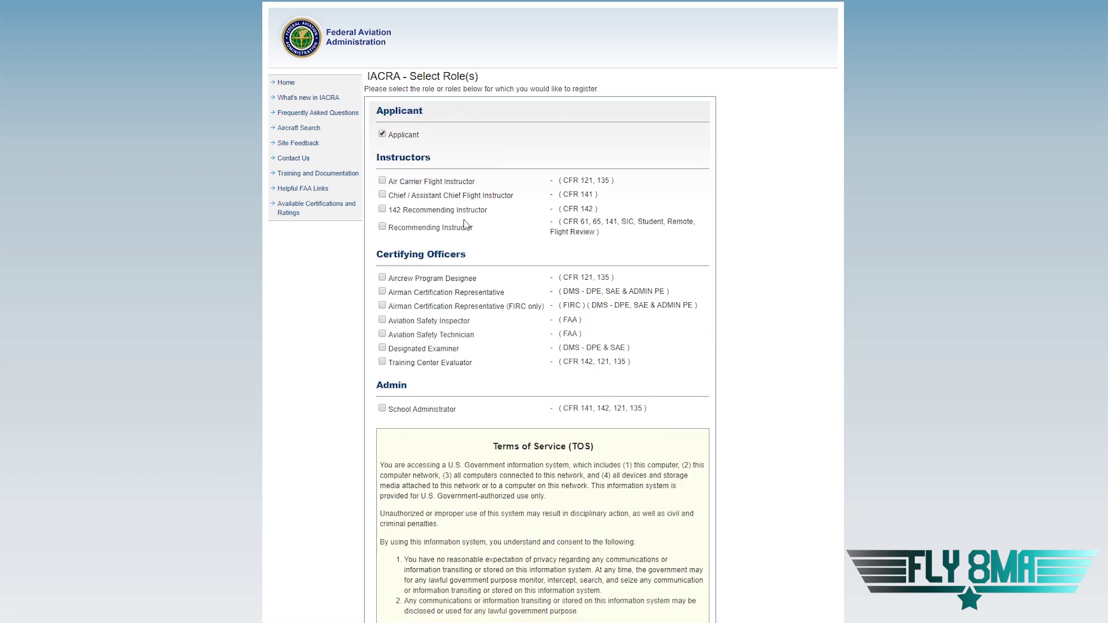
{"action": "scroll", "coordinate": [466, 225], "scroll_direction": "down", "scroll_amount": 3}
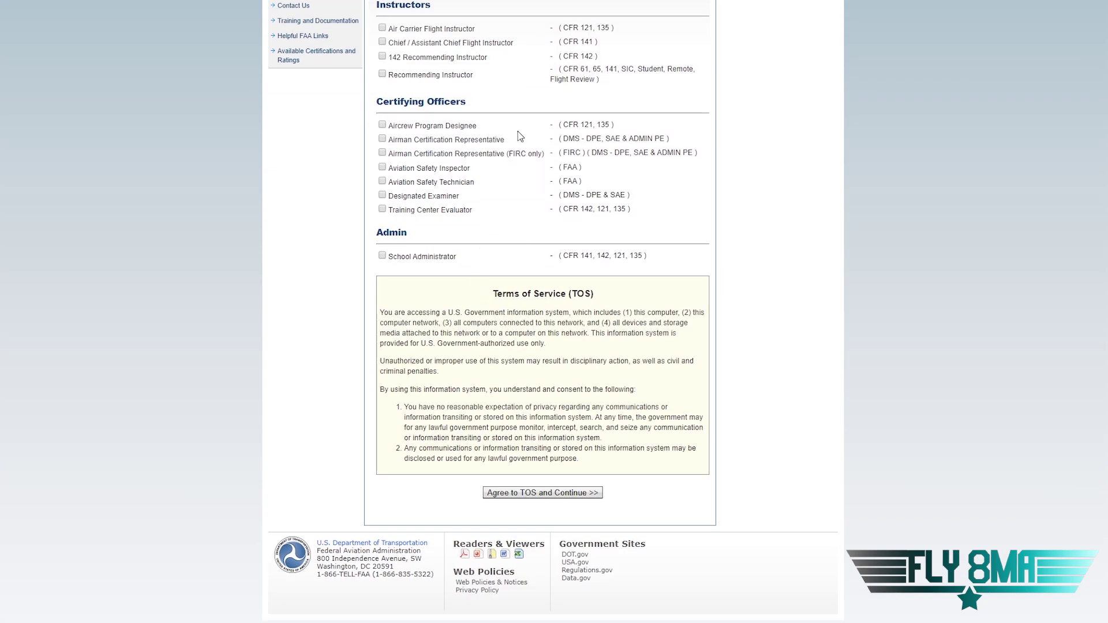
{"action": "left_click", "coordinate": [543, 493]}
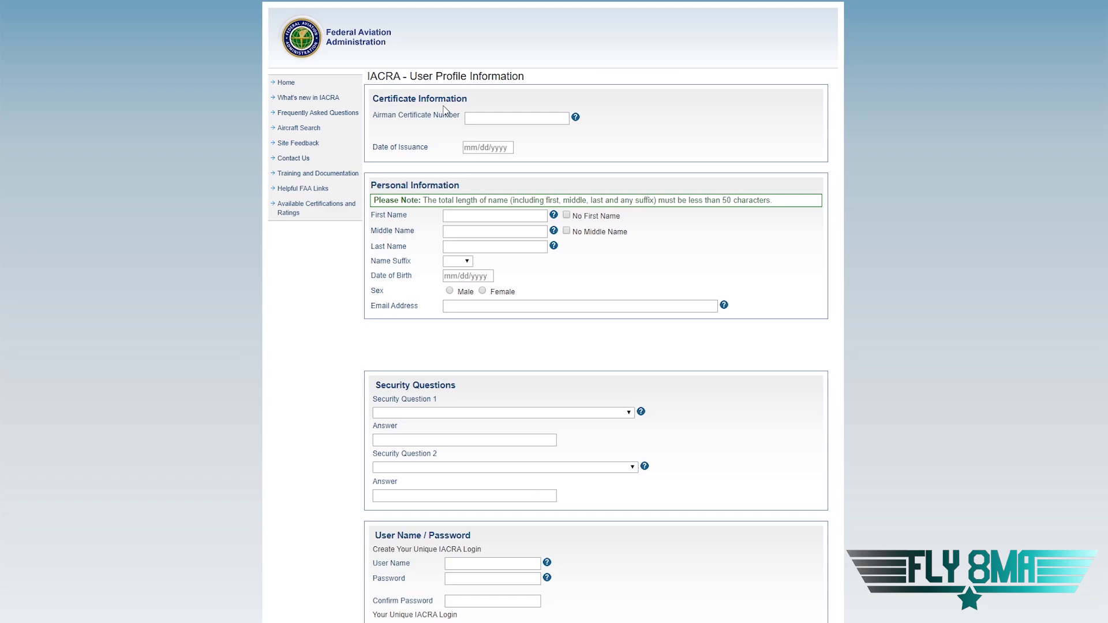
- Enter the applicant's first and last names, marking No Middle Name
{"action": "left_click", "coordinate": [471, 117]}
{"action": "left_click", "coordinate": [463, 217]}
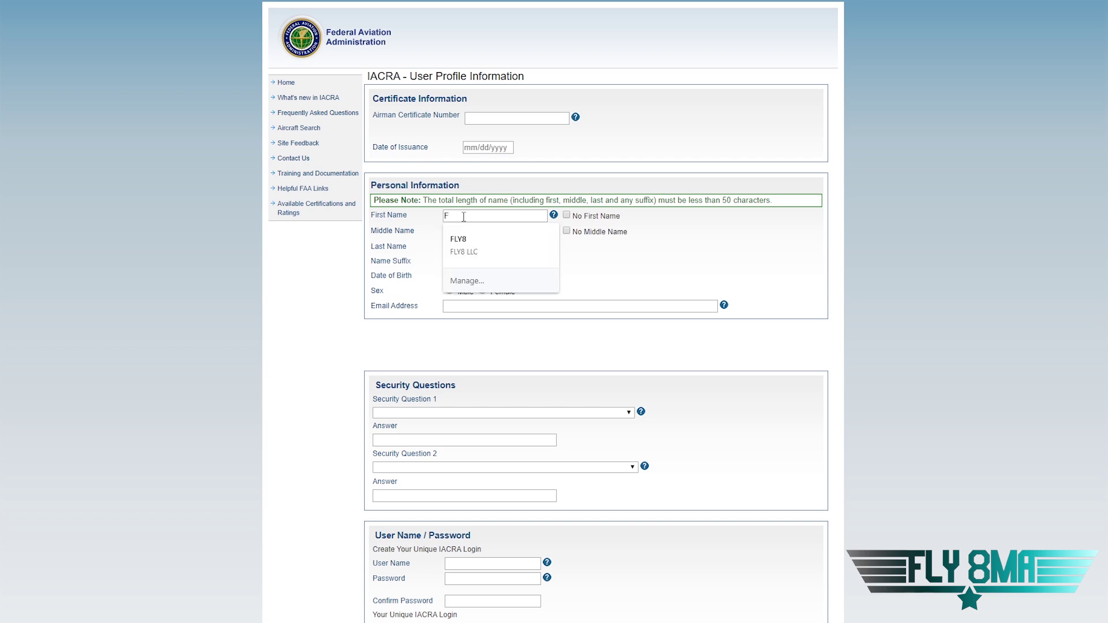
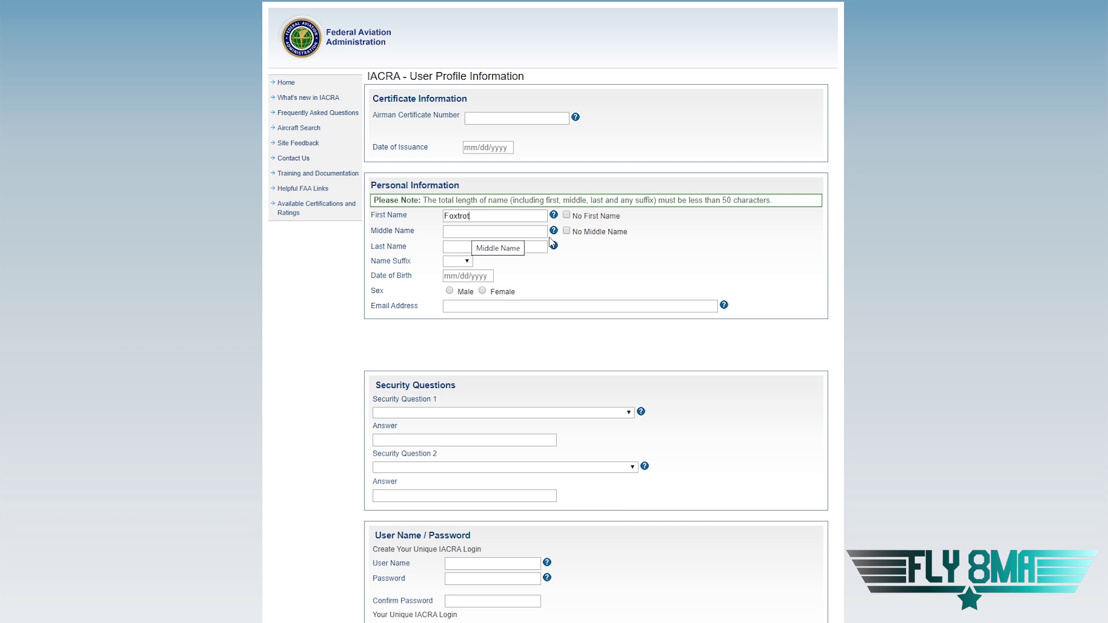
{"action": "left_click", "coordinate": [565, 230]}
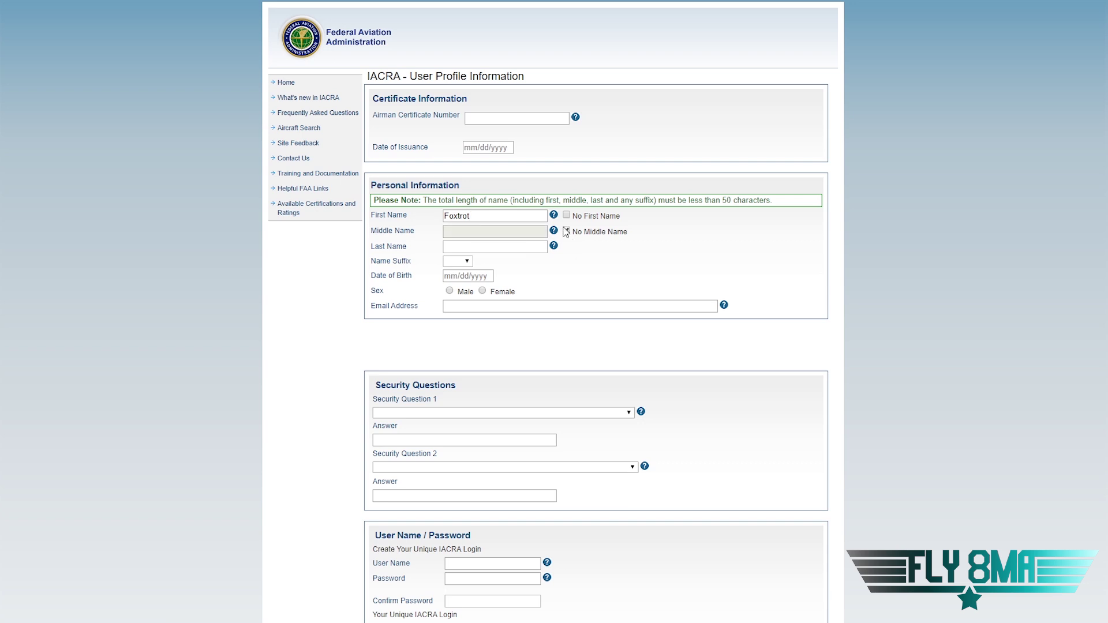
{"action": "left_click", "coordinate": [497, 249]}
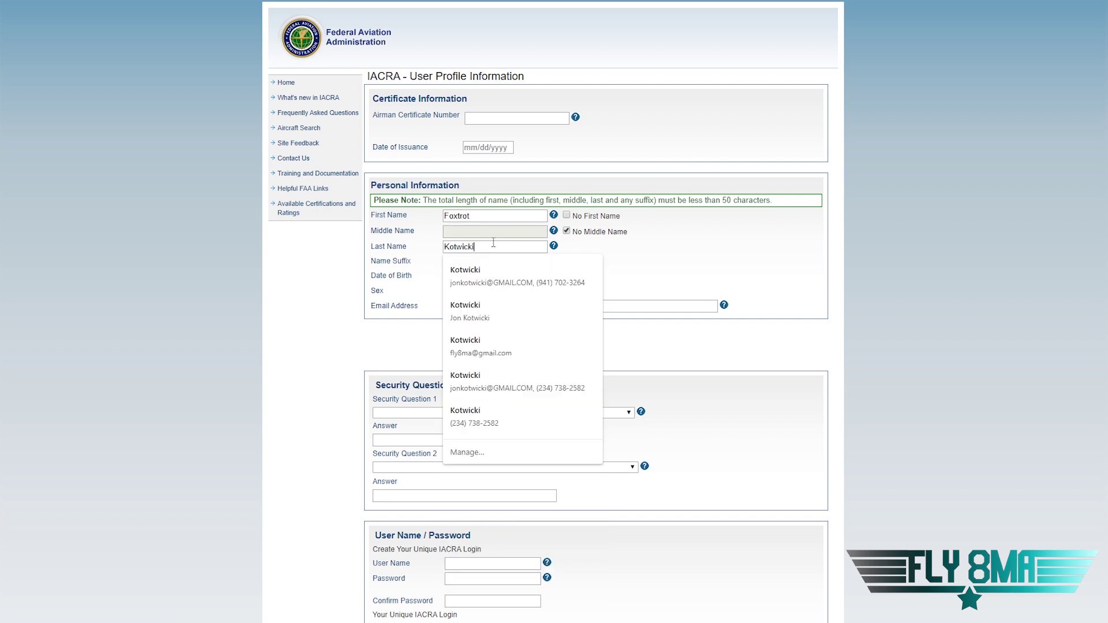
{"action": "left_click", "coordinate": [440, 260]}
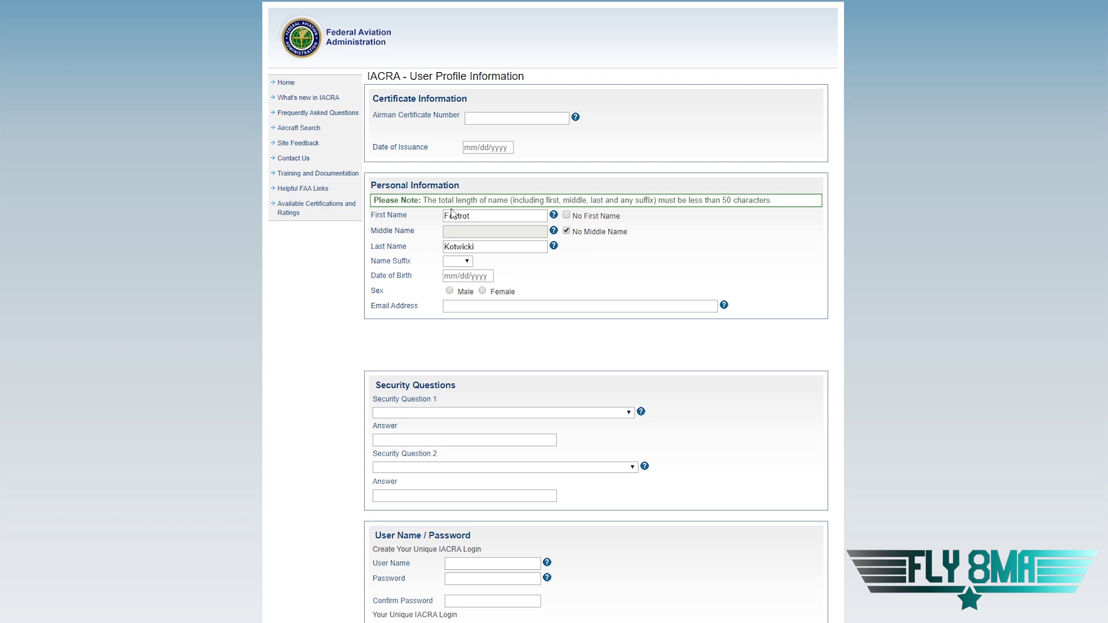
- Set the name suffix to I
{"action": "left_click", "coordinate": [468, 267]}
{"action": "left_click", "coordinate": [539, 288]}
{"action": "left_click", "coordinate": [465, 267]}
{"action": "left_click", "coordinate": [456, 306]}
- Enter and confirm the applicant's birth date, set sex to Female, and add the e-mail address
{"action": "key", "text": "Tab"}
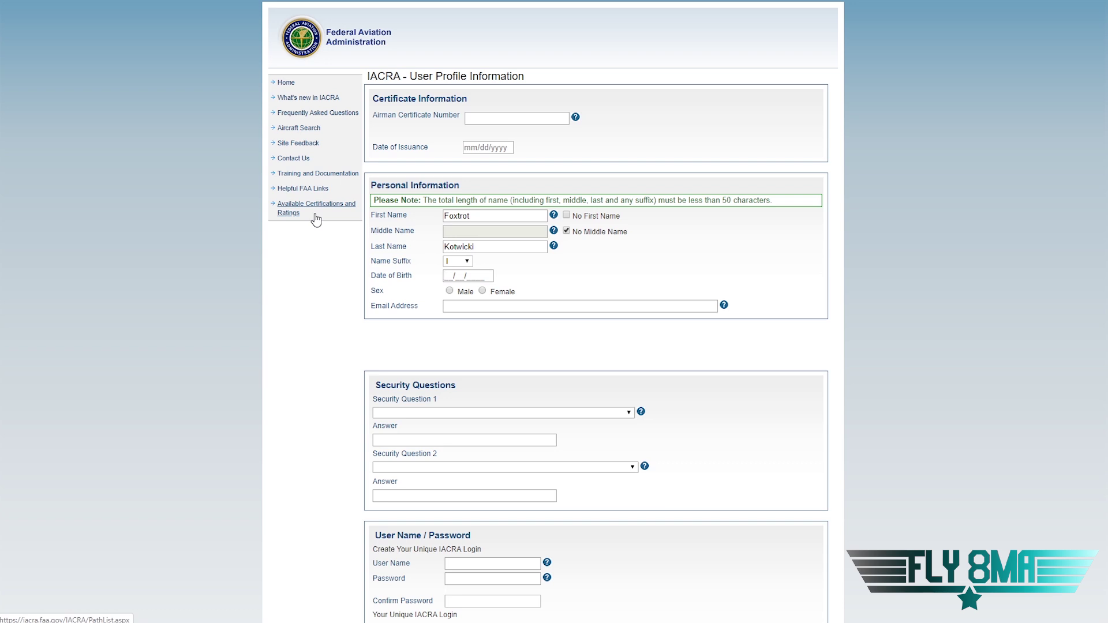
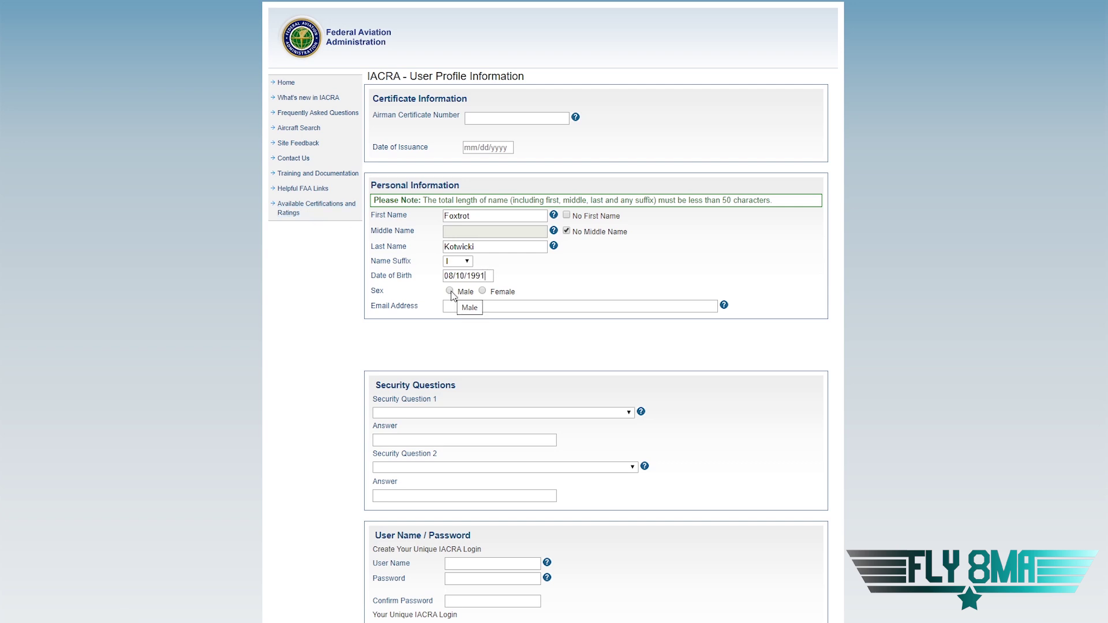
{"action": "left_click", "coordinate": [488, 292]}
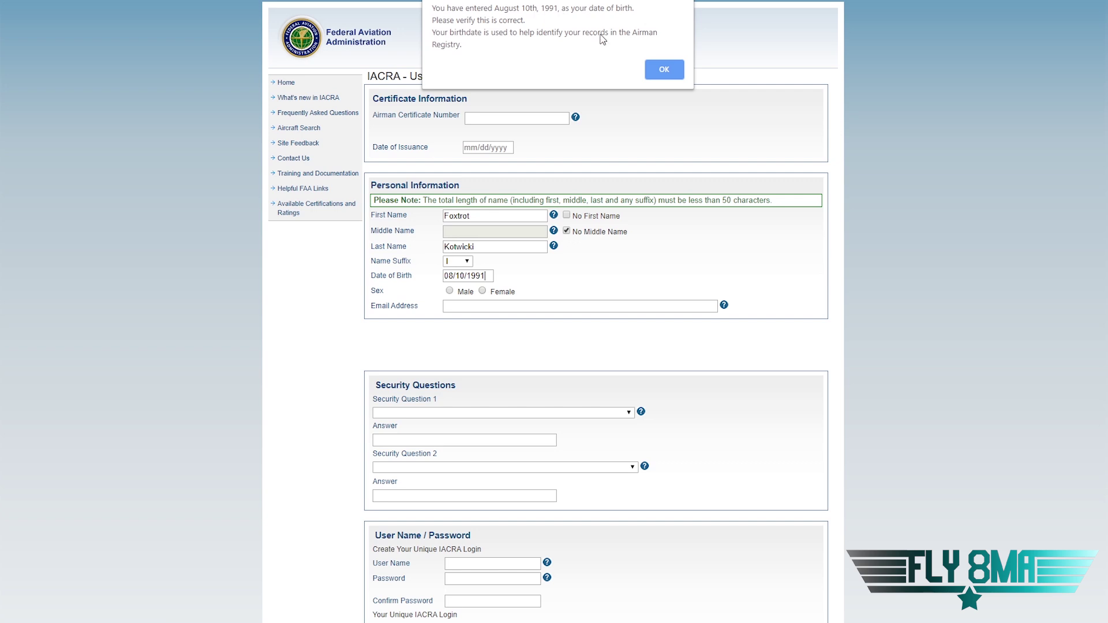
{"action": "left_click", "coordinate": [671, 72]}
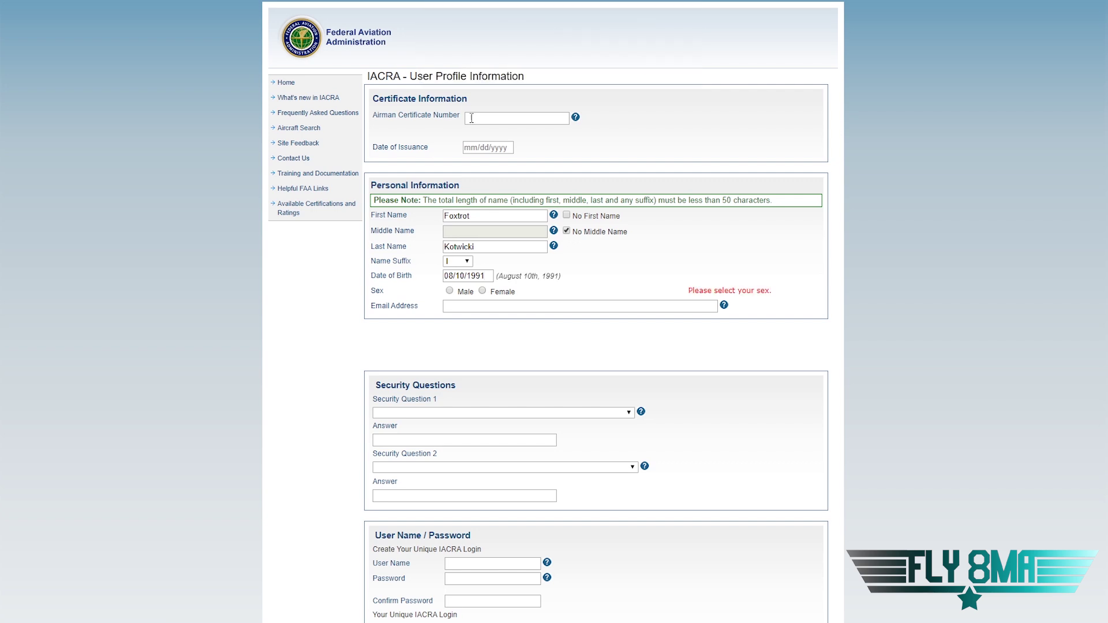
{"action": "left_click", "coordinate": [482, 291]}
{"action": "left_click", "coordinate": [549, 306]}
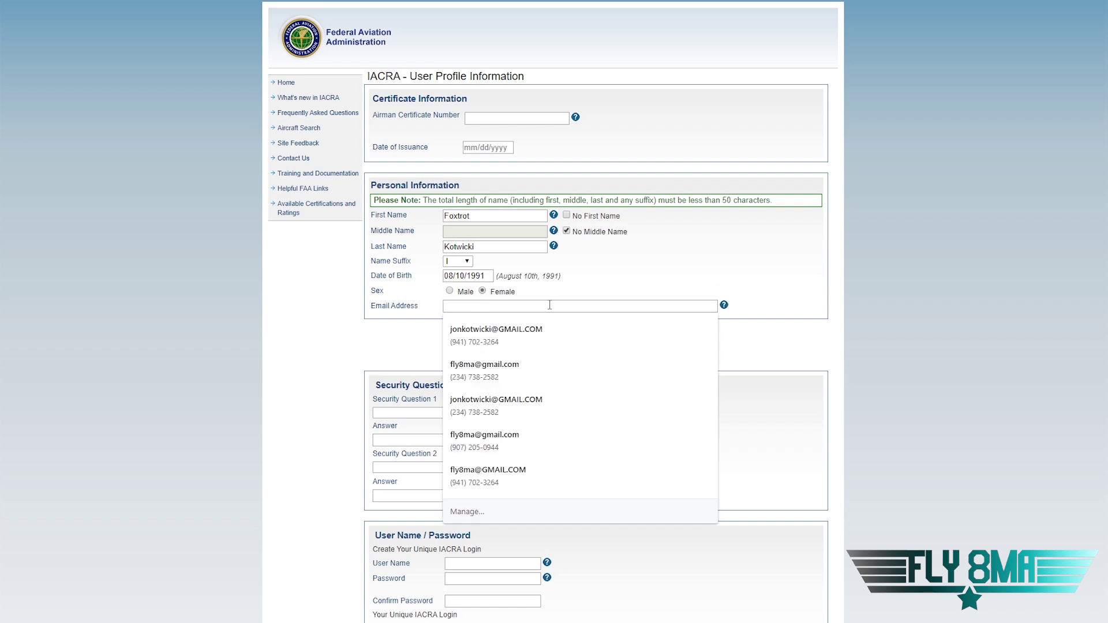
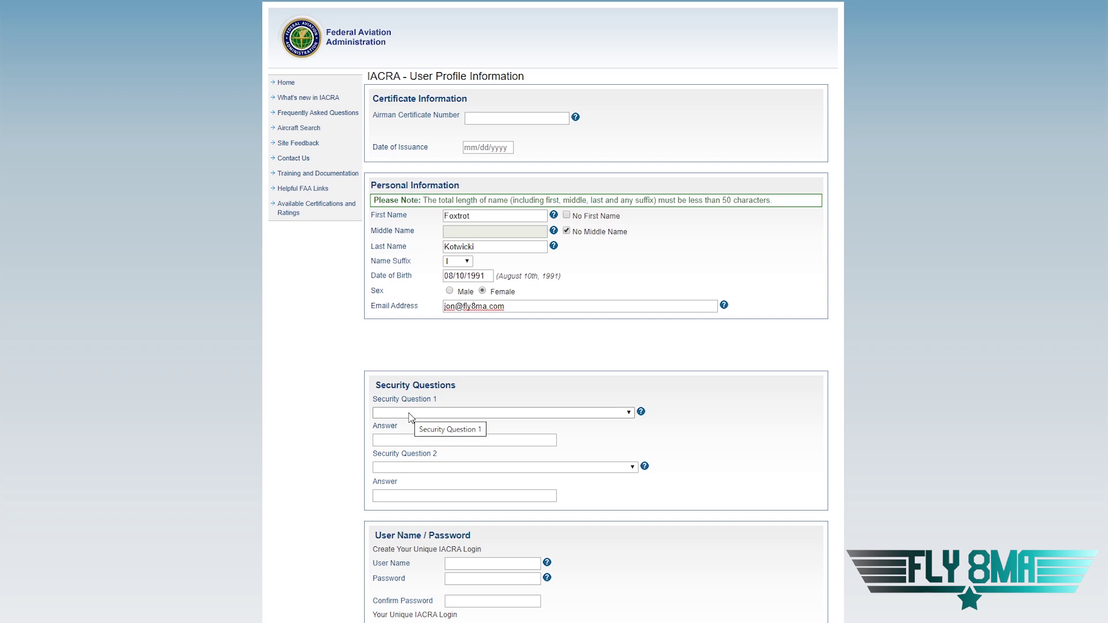
- Review the password requirements help text
{"action": "scroll", "coordinate": [410, 416], "scroll_direction": "down", "scroll_amount": 3}
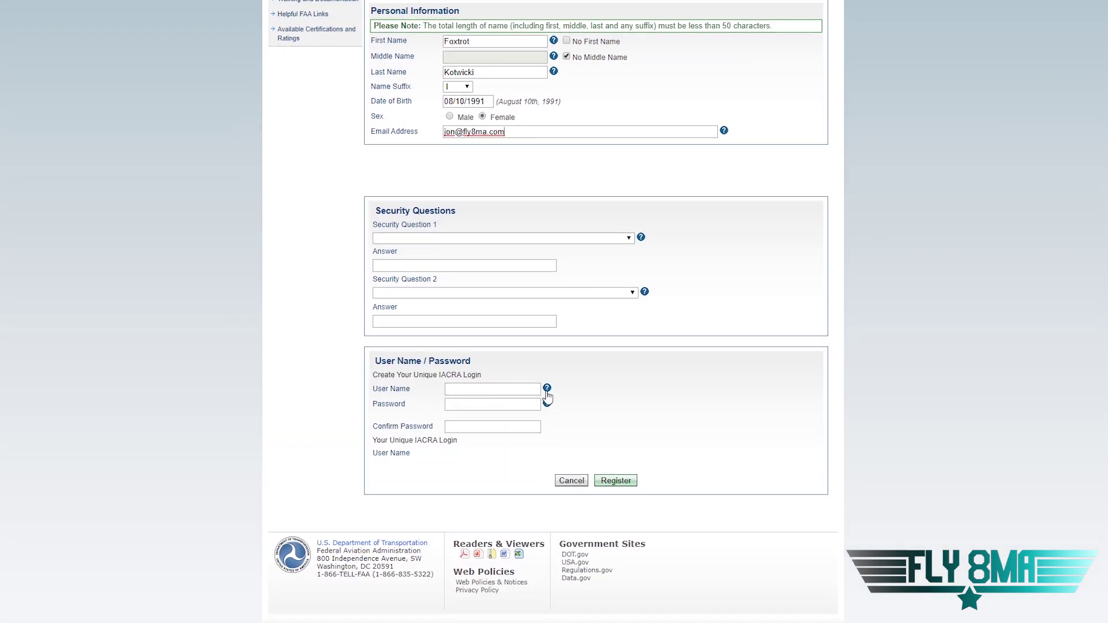
{"action": "mouse_move", "coordinate": [547, 394]}
{"action": "left_click_drag", "start_coordinate": [355, 200], "coordinate": [417, 228]}
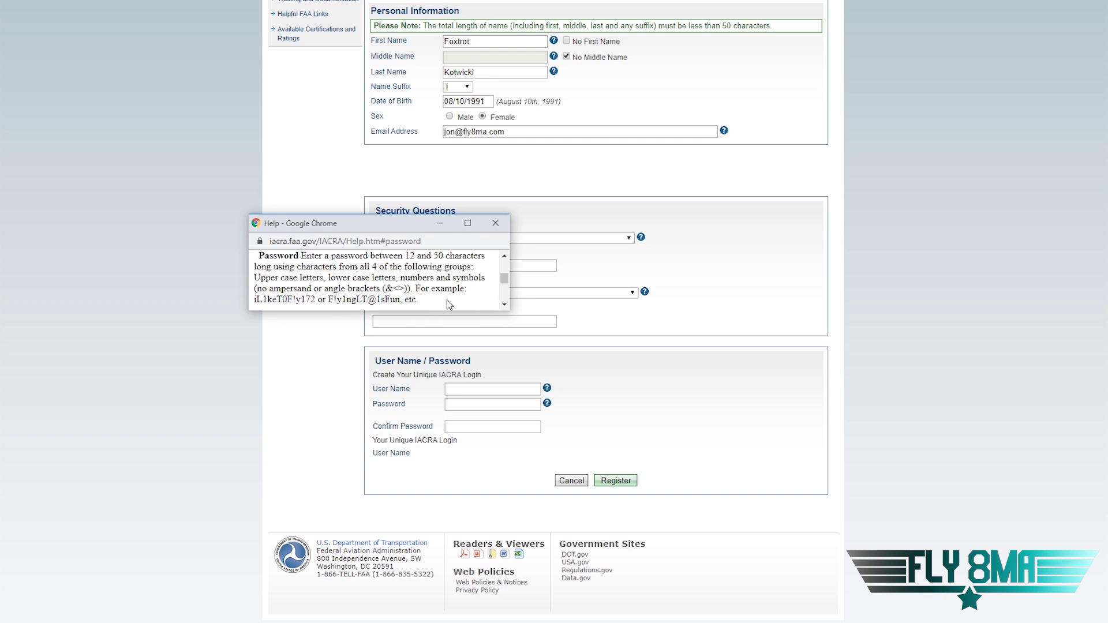
{"action": "left_click_drag", "start_coordinate": [332, 300], "coordinate": [396, 285]}
{"action": "left_click", "coordinate": [396, 285]}
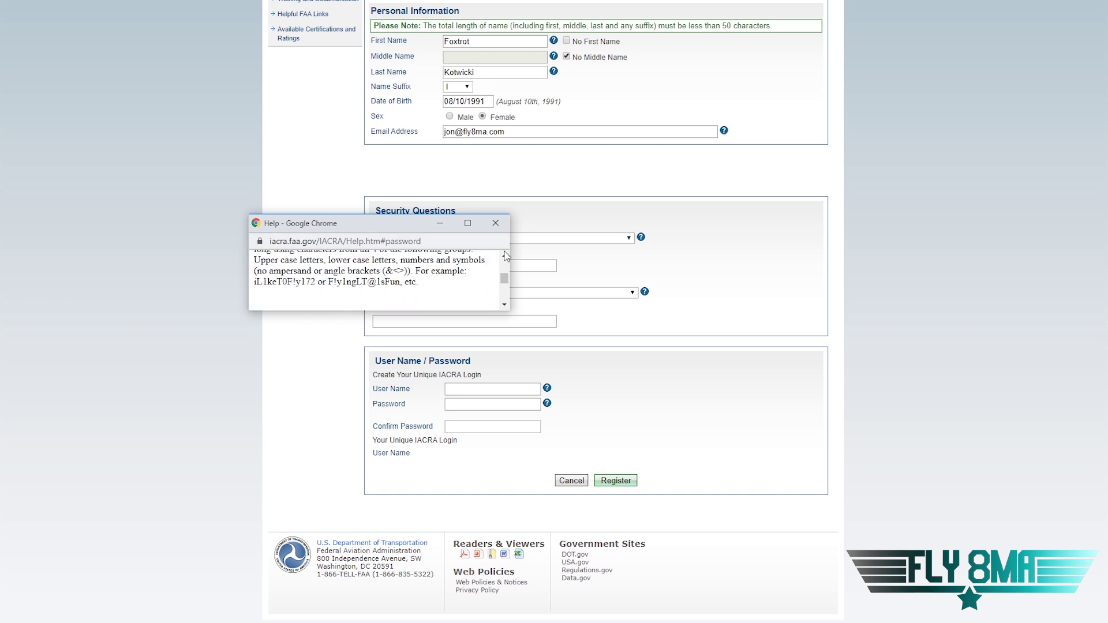
{"action": "left_click", "coordinate": [497, 223]}
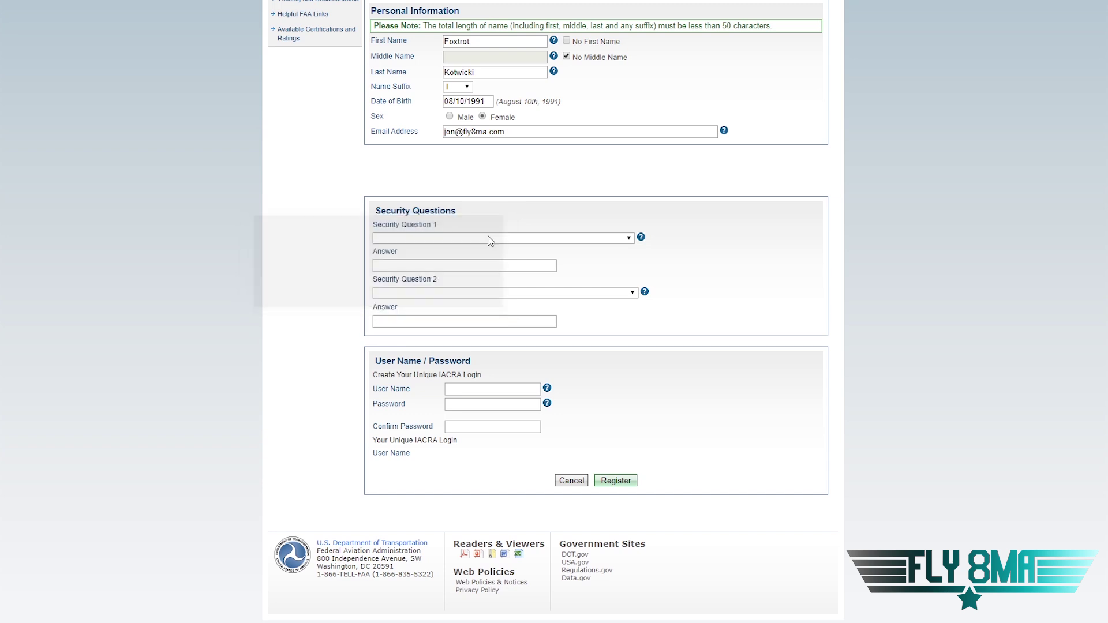
- Enter the account password and remaining details, then submit the IACRA registration
{"action": "left_click", "coordinate": [462, 407]}
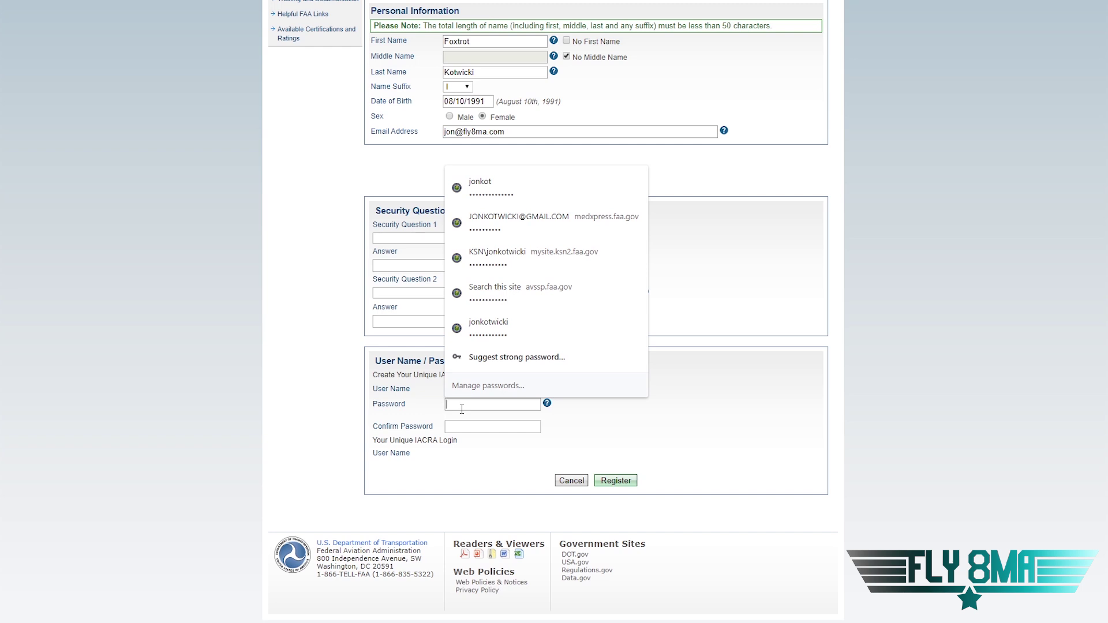
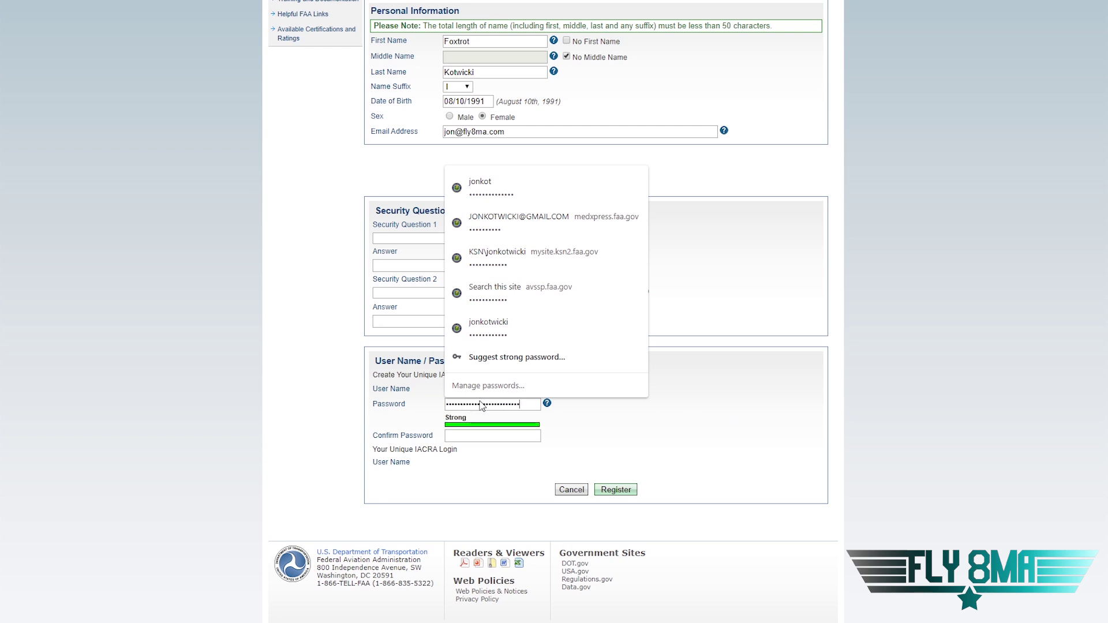
{"action": "left_click", "coordinate": [484, 427]}
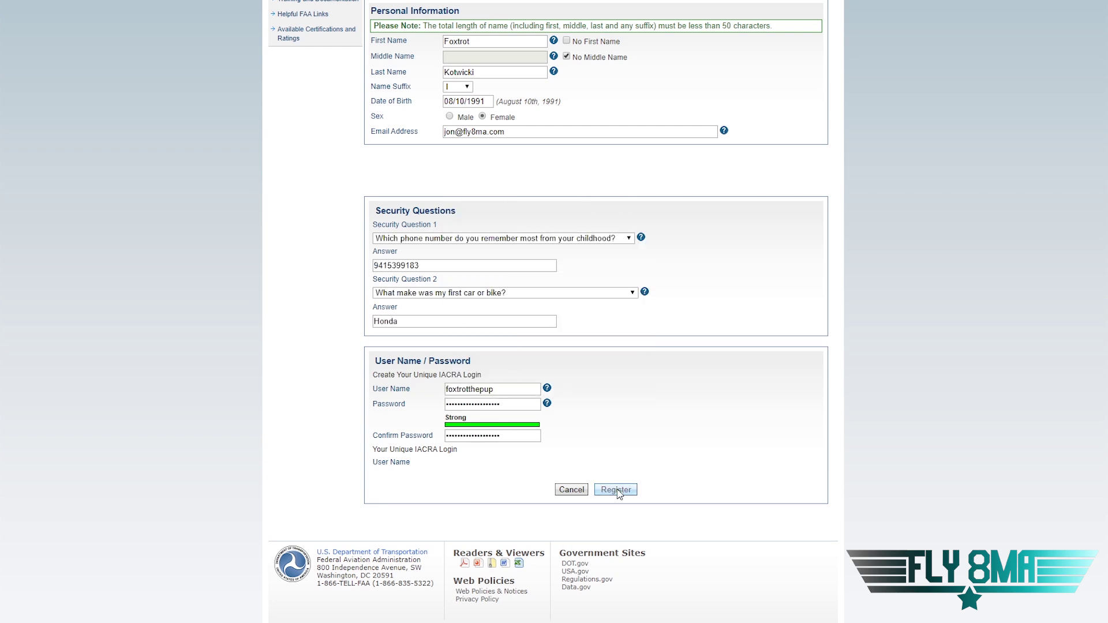
{"action": "left_click", "coordinate": [612, 489]}
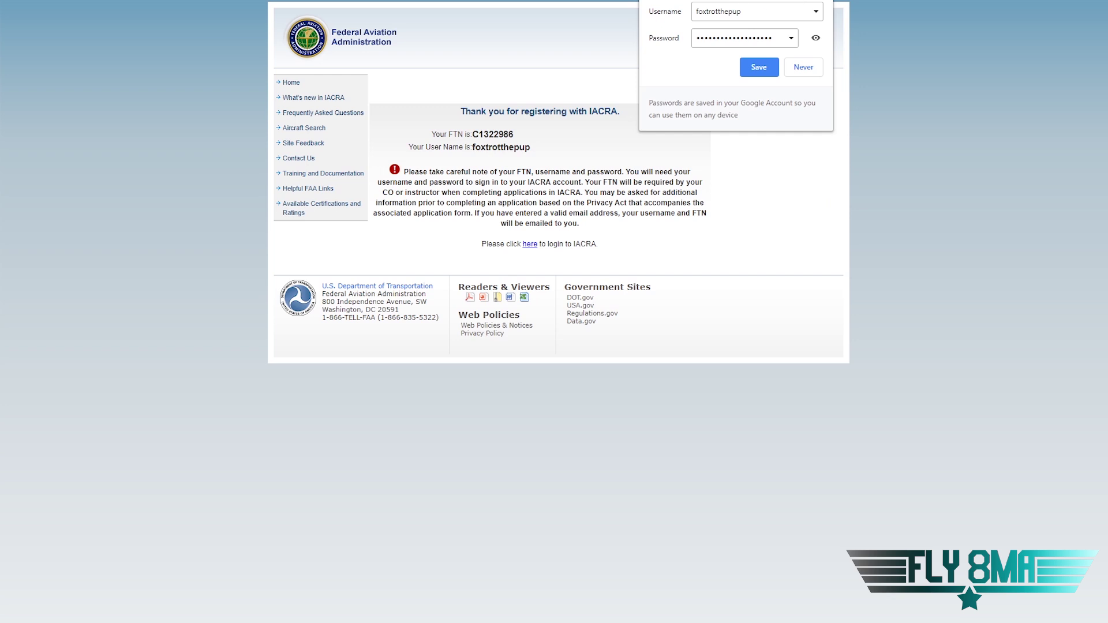
- Save the IACRA login in the browser, note the new username and FTN, and start a Google search
{"action": "left_click", "coordinate": [758, 67]}
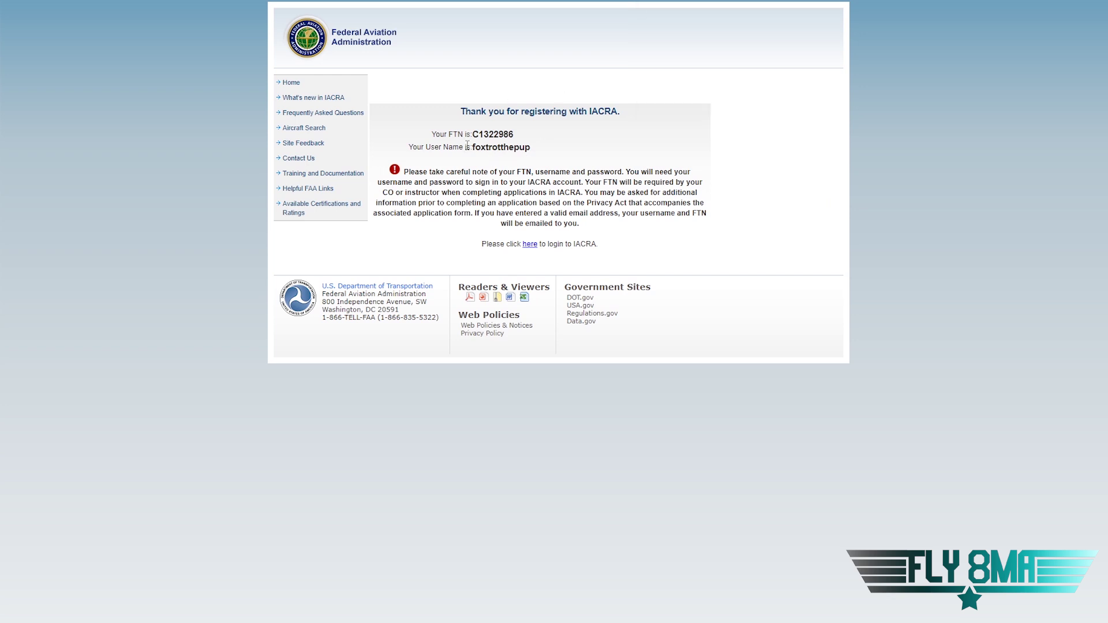
{"action": "left_click_drag", "start_coordinate": [471, 143], "coordinate": [545, 155]}
{"action": "left_click", "coordinate": [545, 155]}
{"action": "left_click_drag", "start_coordinate": [474, 134], "coordinate": [541, 142]}
{"action": "left_click", "coordinate": [532, 141]}
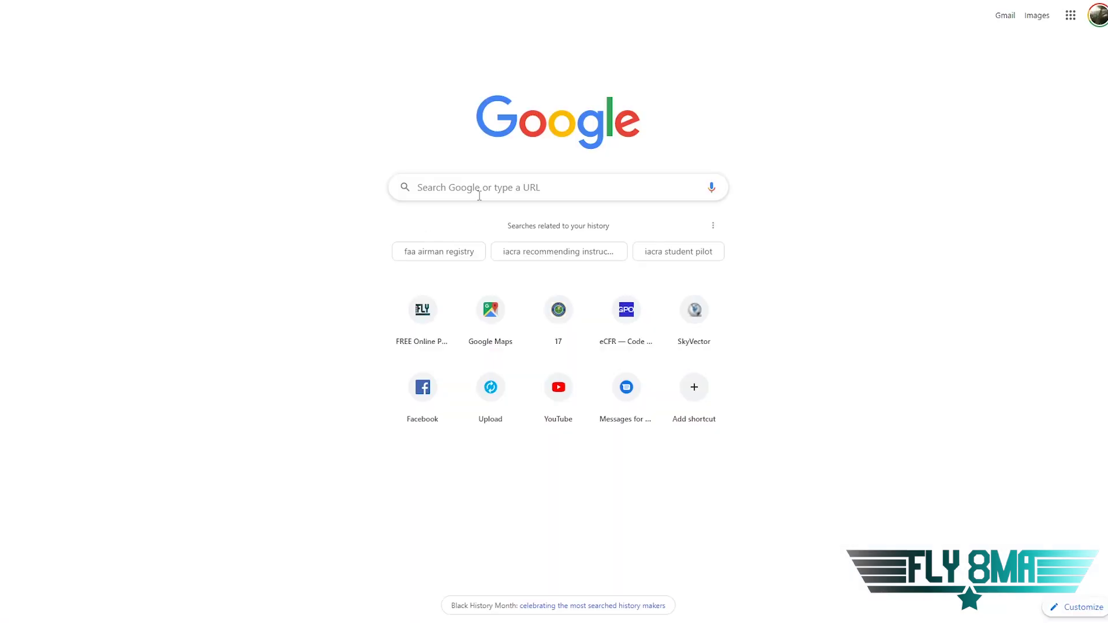
{"action": "left_click", "coordinate": [477, 191]}
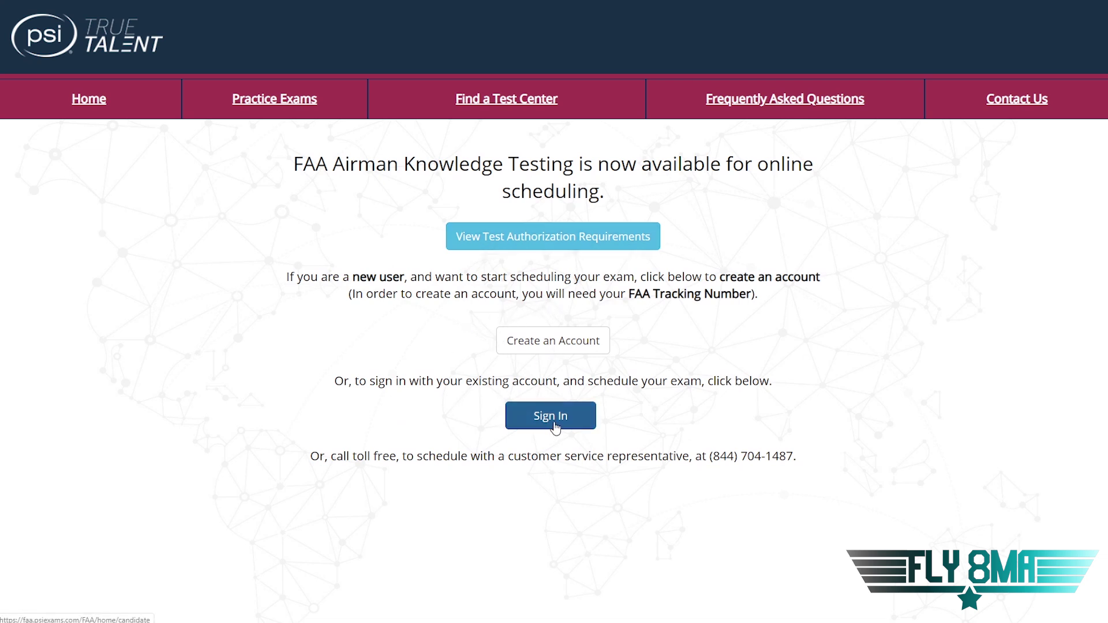
- Create a PSI account, submitting the FTN and the applicant's first and last names for eligibility
{"action": "left_click", "coordinate": [525, 348]}
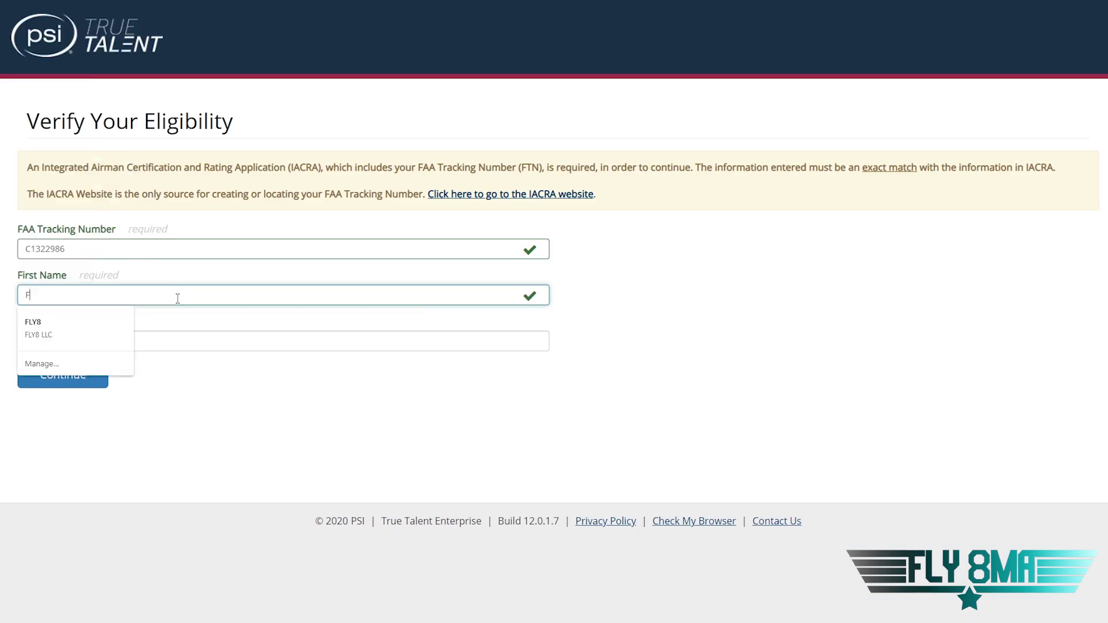
{"action": "key", "text": "Tab"}
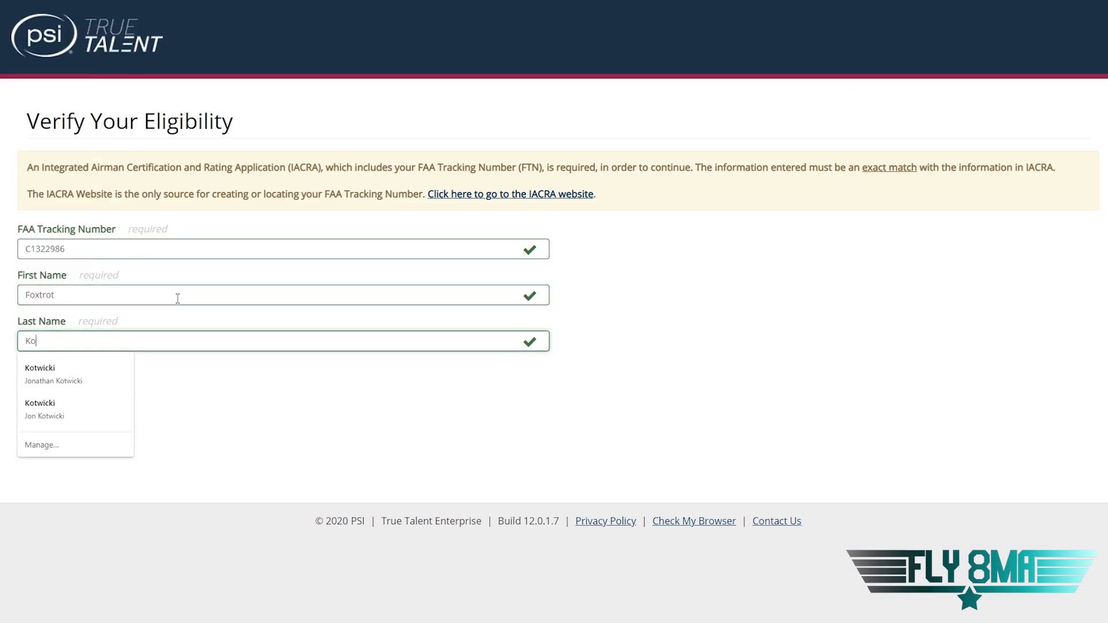
{"action": "left_click", "coordinate": [139, 383]}
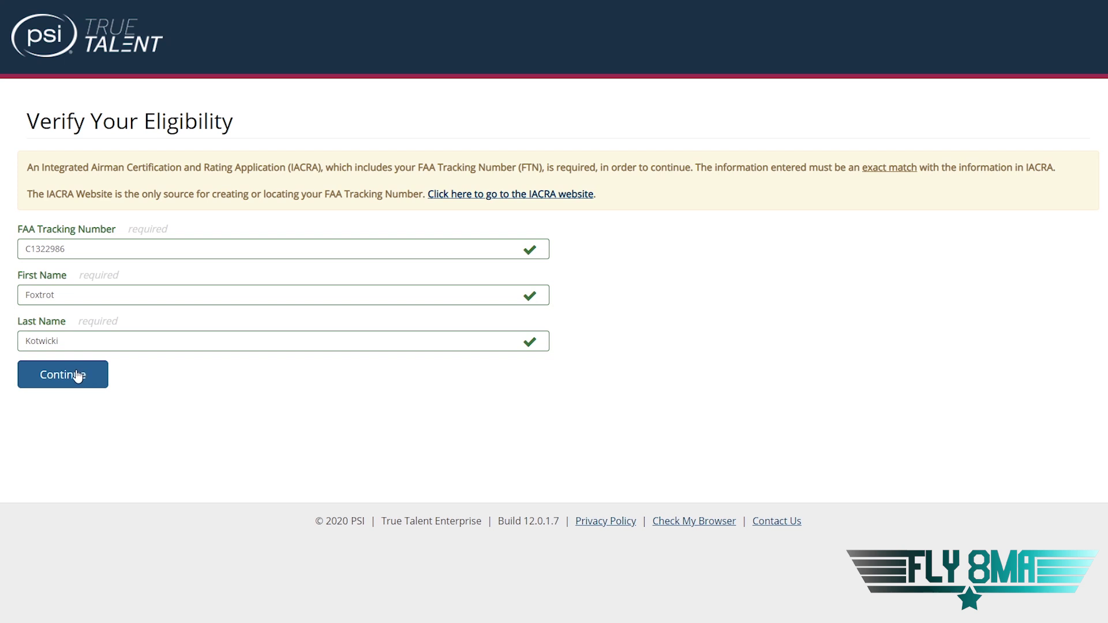
{"action": "left_click", "coordinate": [78, 377]}
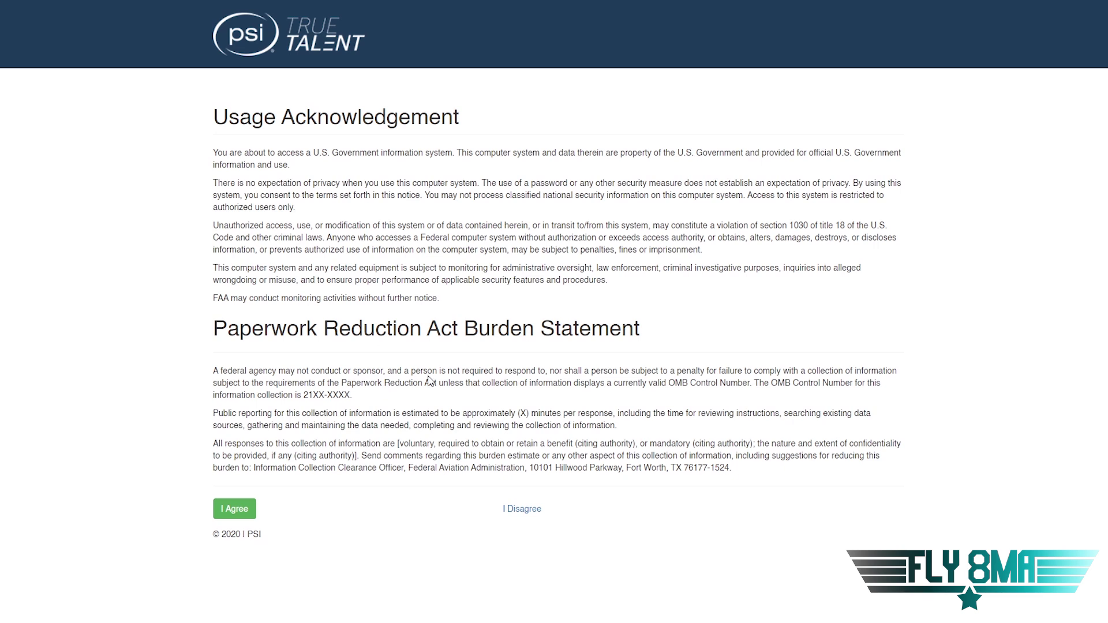
- Accept the usage acknowledgement and enter the e-mail address and a username
{"action": "left_click", "coordinate": [233, 508]}
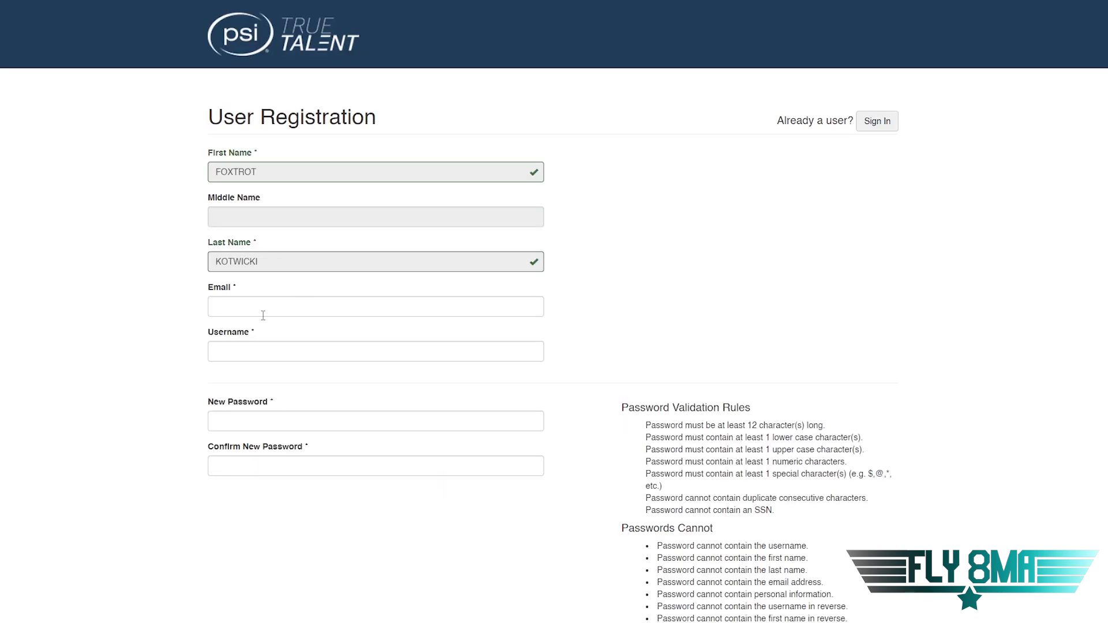
{"action": "left_click", "coordinate": [263, 314]}
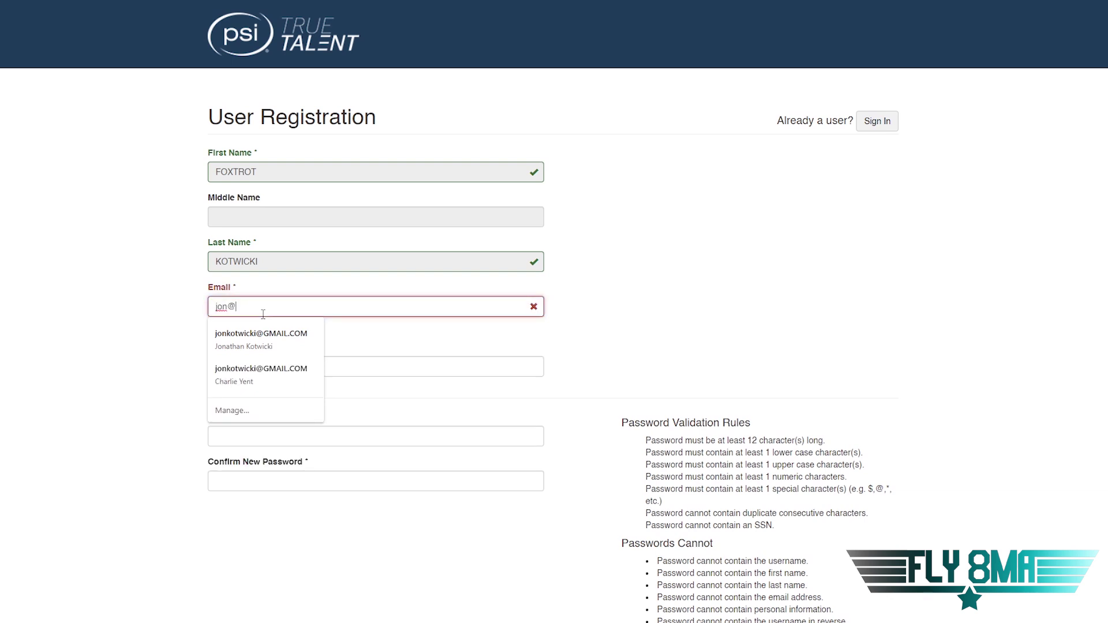
{"action": "left_click", "coordinate": [300, 343]}
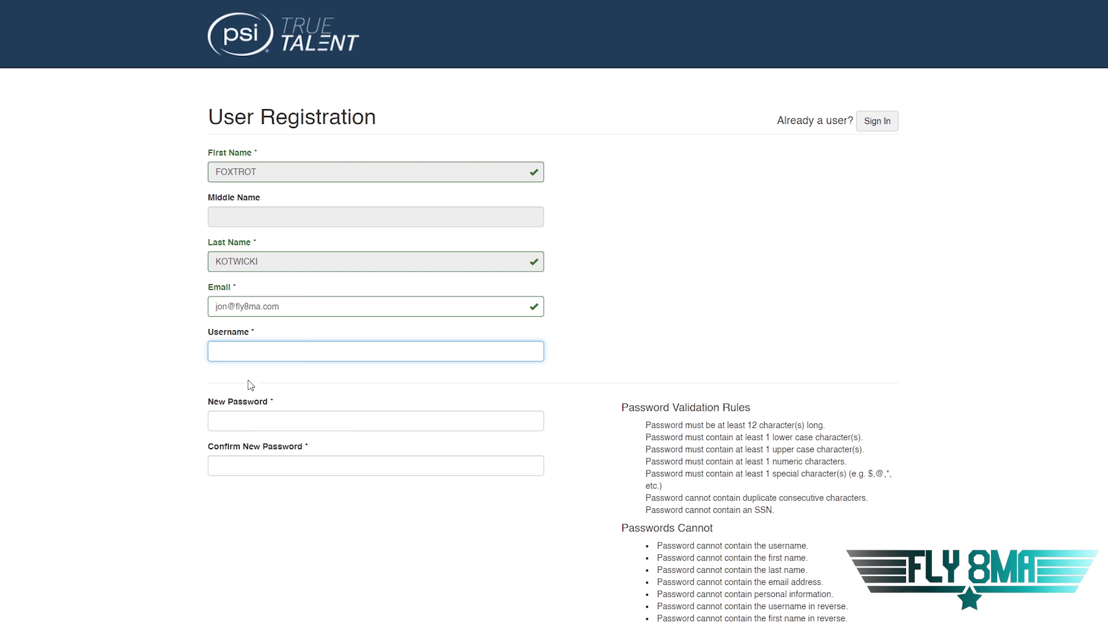
{"action": "type", "text": "foxtrotp"}
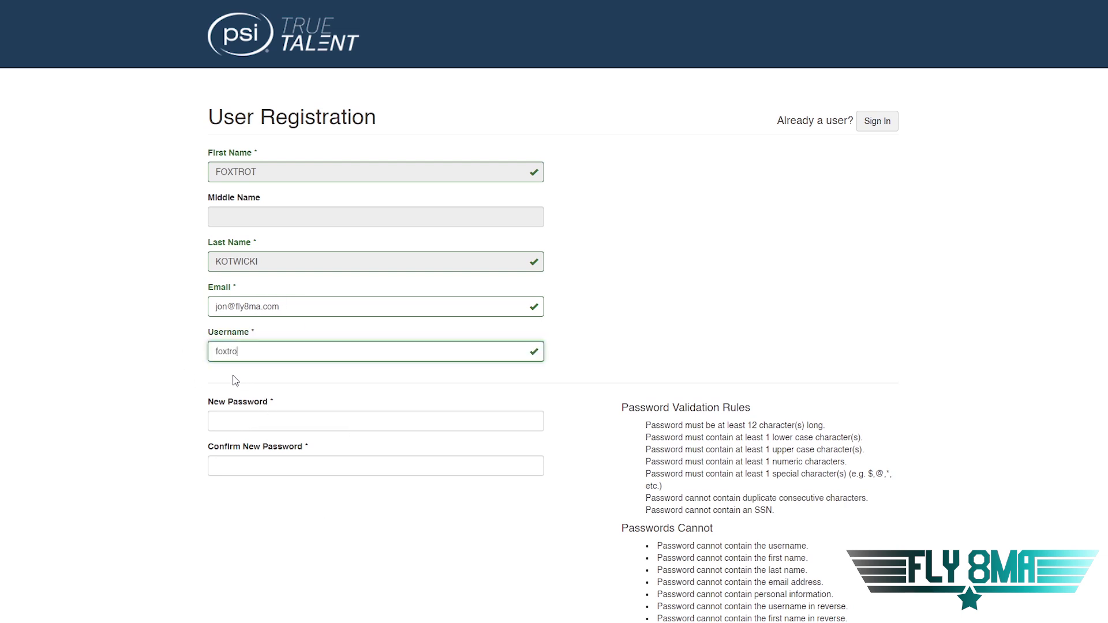
- Enter and confirm the new account password, then submit the user registration
{"action": "key", "text": "BackSpace"}
{"action": "left_click", "coordinate": [266, 421]}
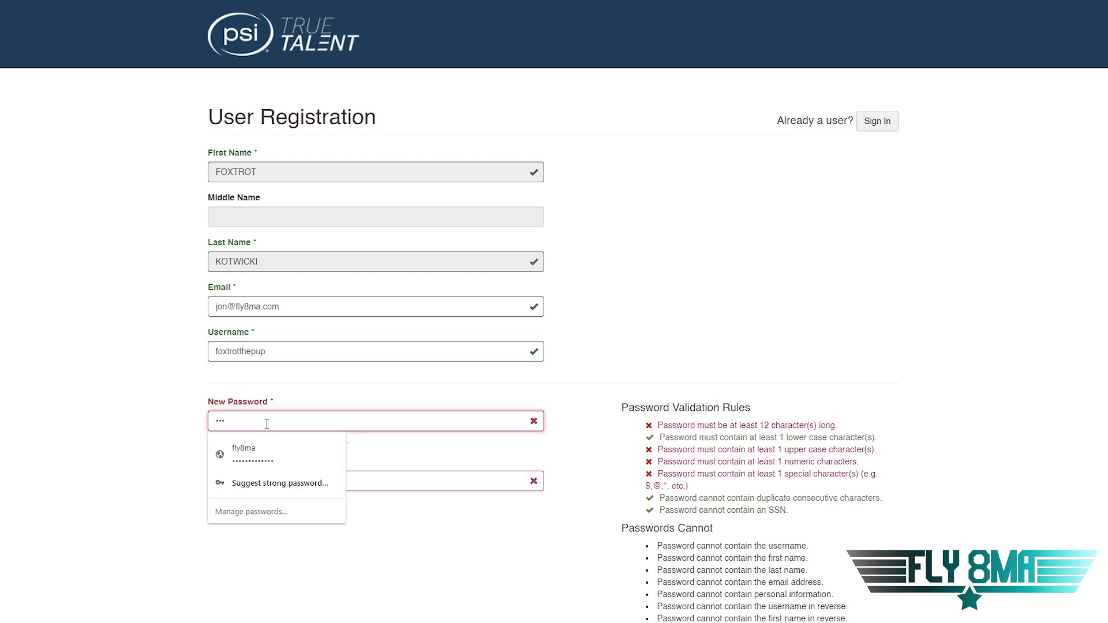
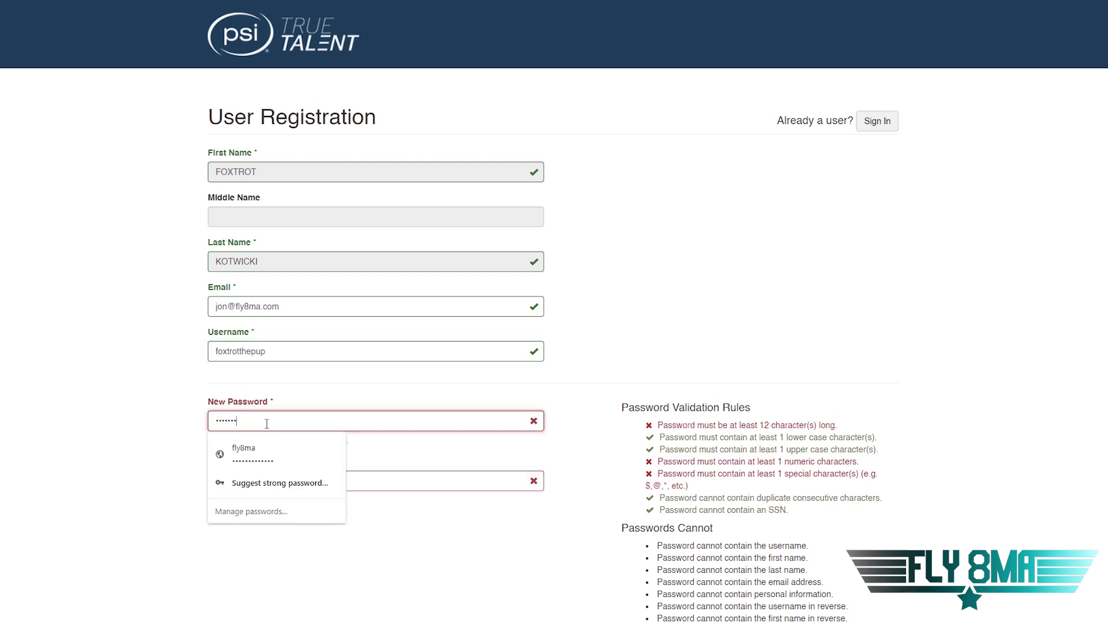
{"action": "key", "text": "Tab"}
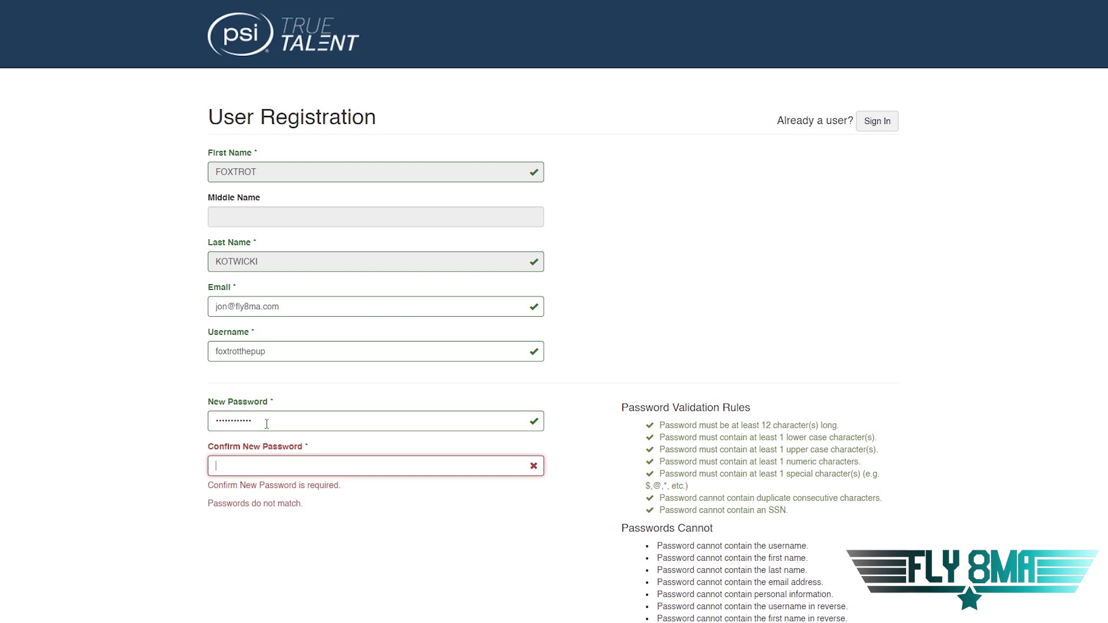
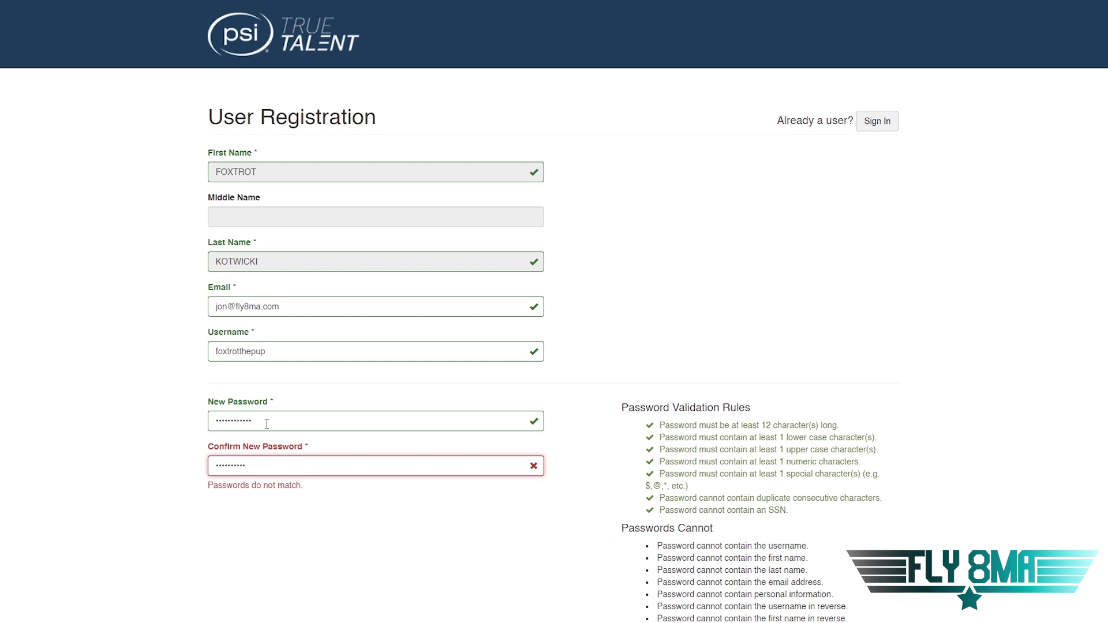
{"action": "left_click", "coordinate": [317, 508]}
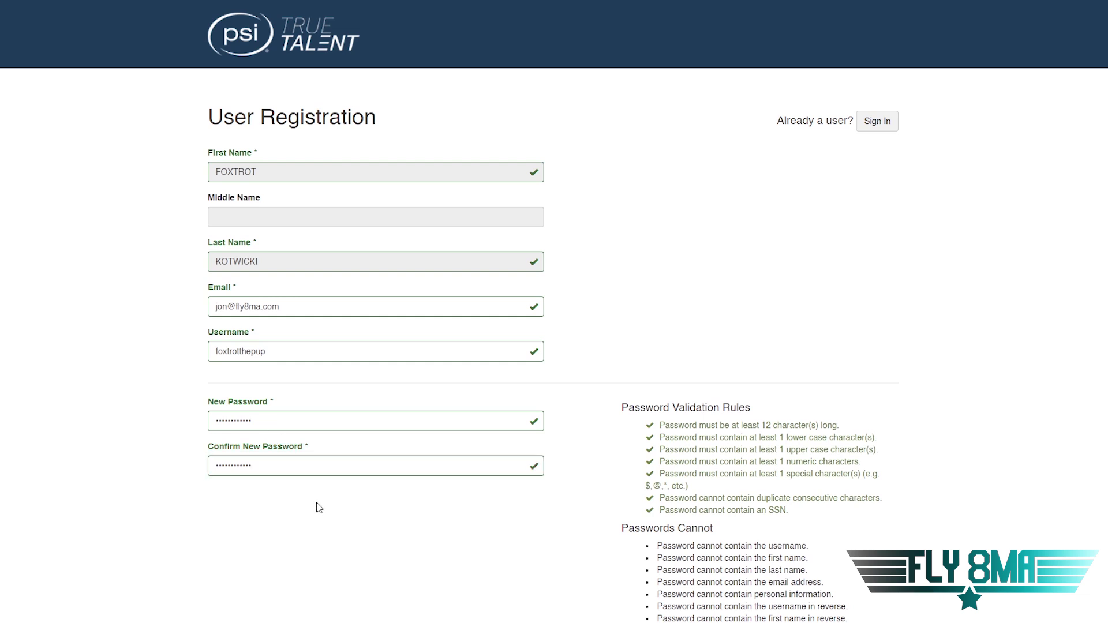
{"action": "scroll", "coordinate": [353, 441], "scroll_direction": "down", "scroll_amount": 2}
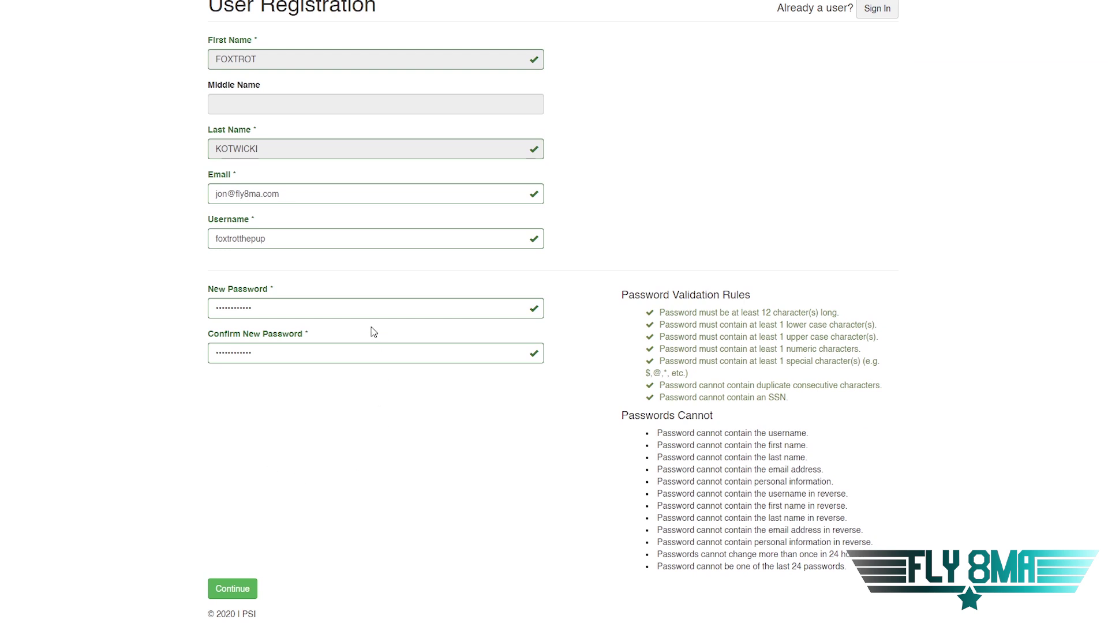
{"action": "left_click", "coordinate": [237, 589]}
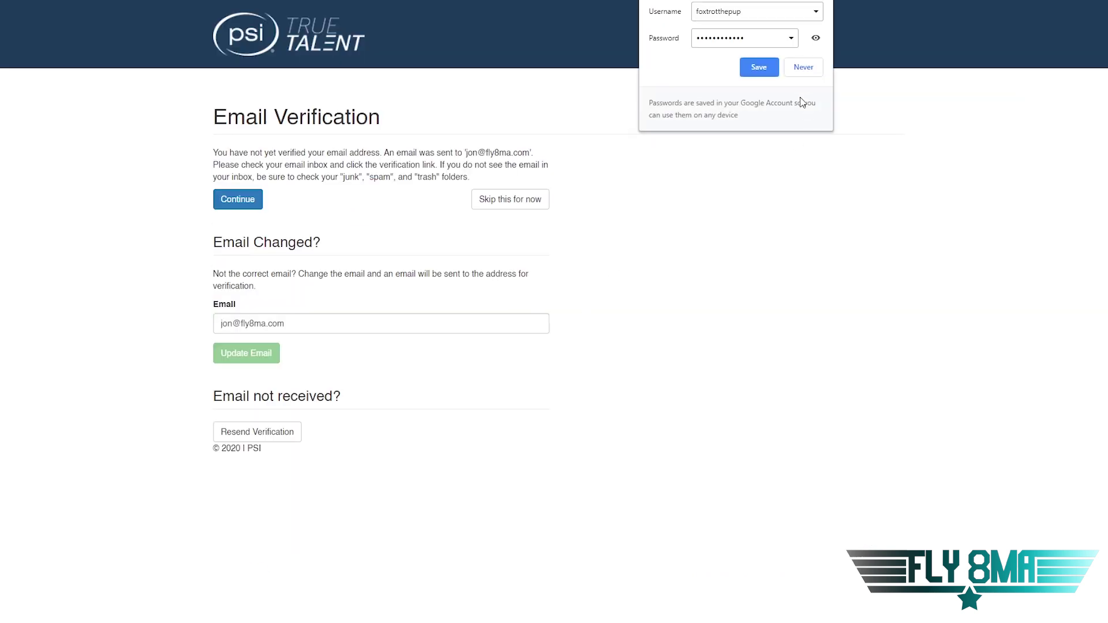
- Save the PSI login, skip email verification, and submit the candidate contact and citizenship details
{"action": "left_click", "coordinate": [751, 69]}
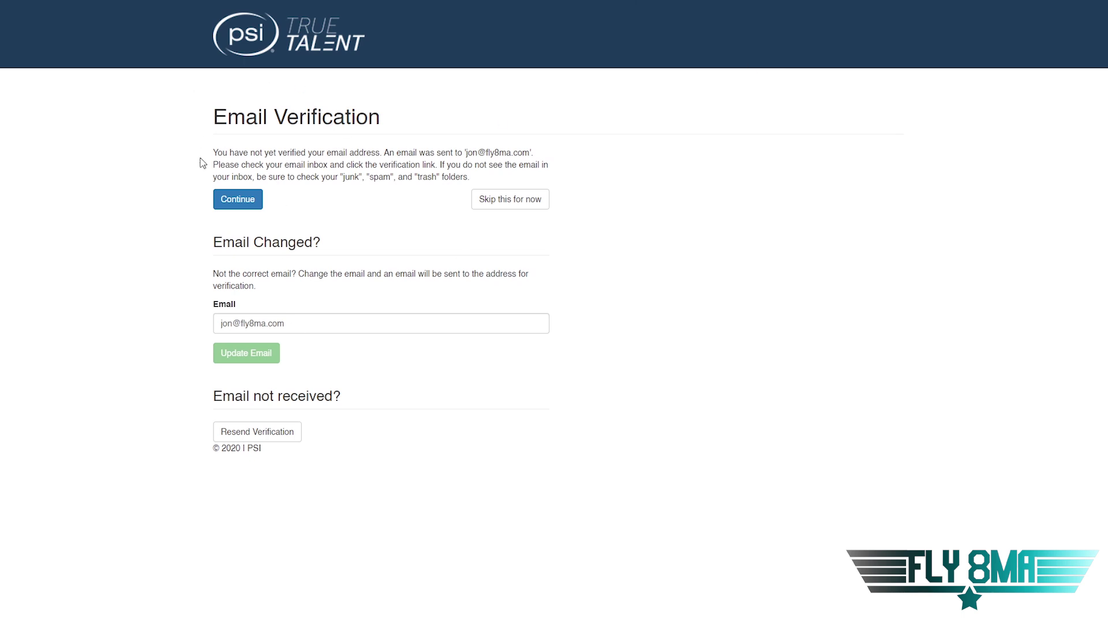
{"action": "left_click", "coordinate": [513, 205]}
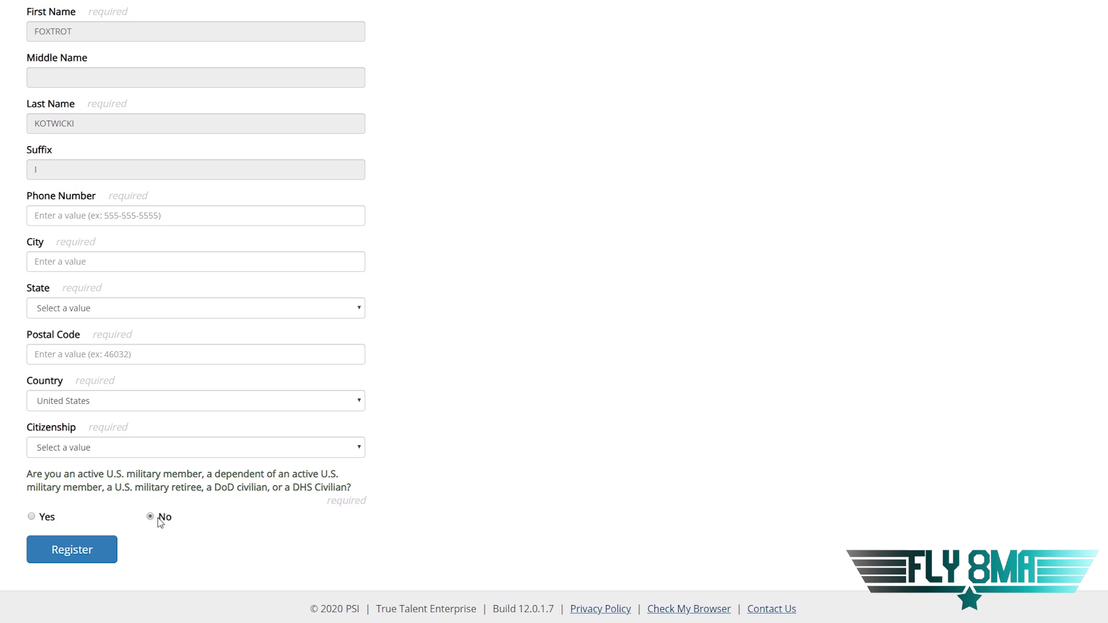
{"action": "scroll", "coordinate": [173, 521], "scroll_direction": "up", "scroll_amount": 3}
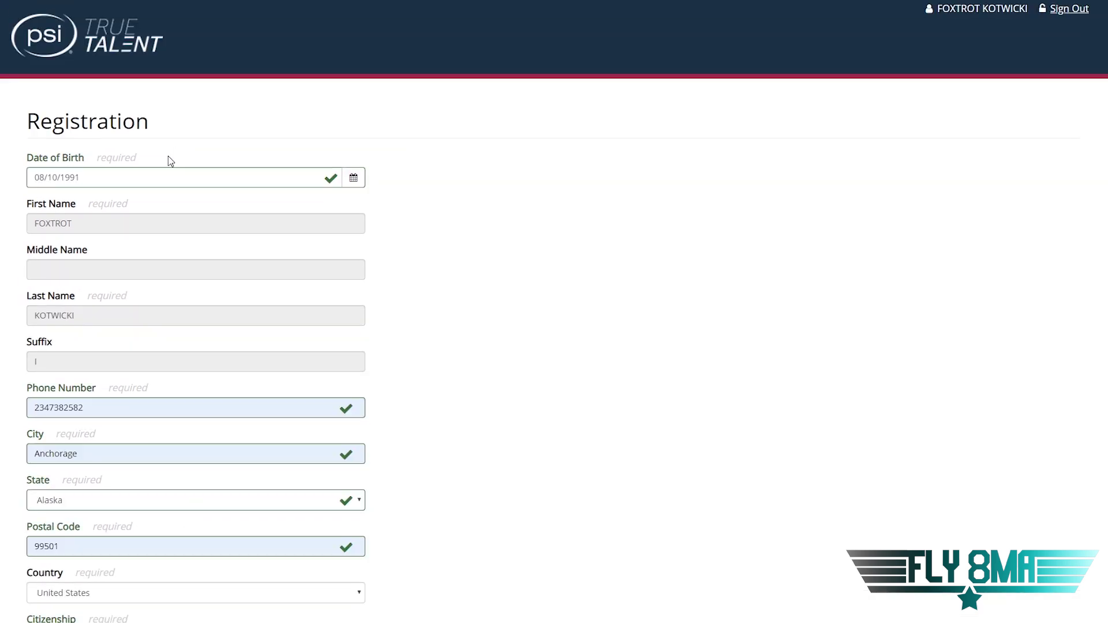
{"action": "scroll", "coordinate": [265, 420], "scroll_direction": "down", "scroll_amount": 3}
{"action": "left_click", "coordinate": [82, 549]}
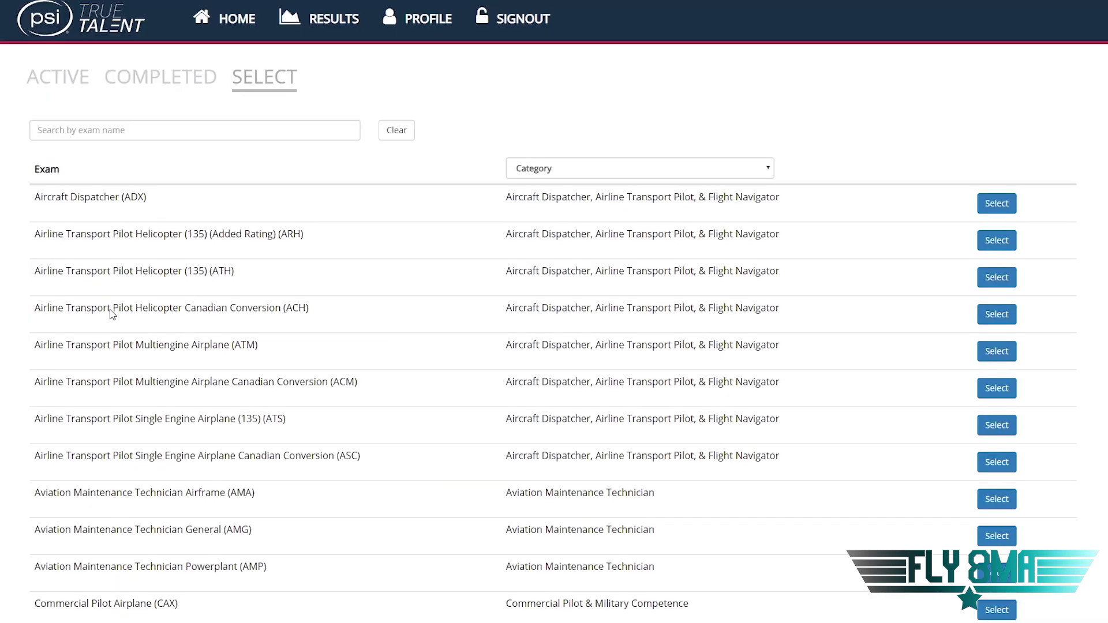
- Search exams for 'privat', select Private Pilot Airplane (PAR), submit and confirm the choice
{"action": "left_click", "coordinate": [264, 132]}
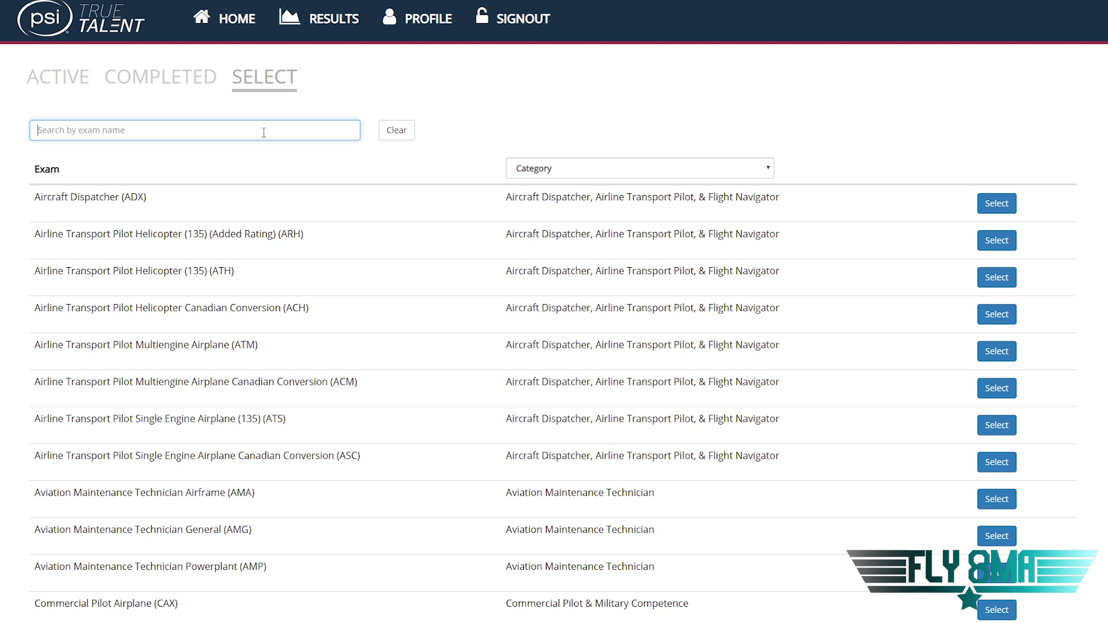
{"action": "type", "text": "pri"}
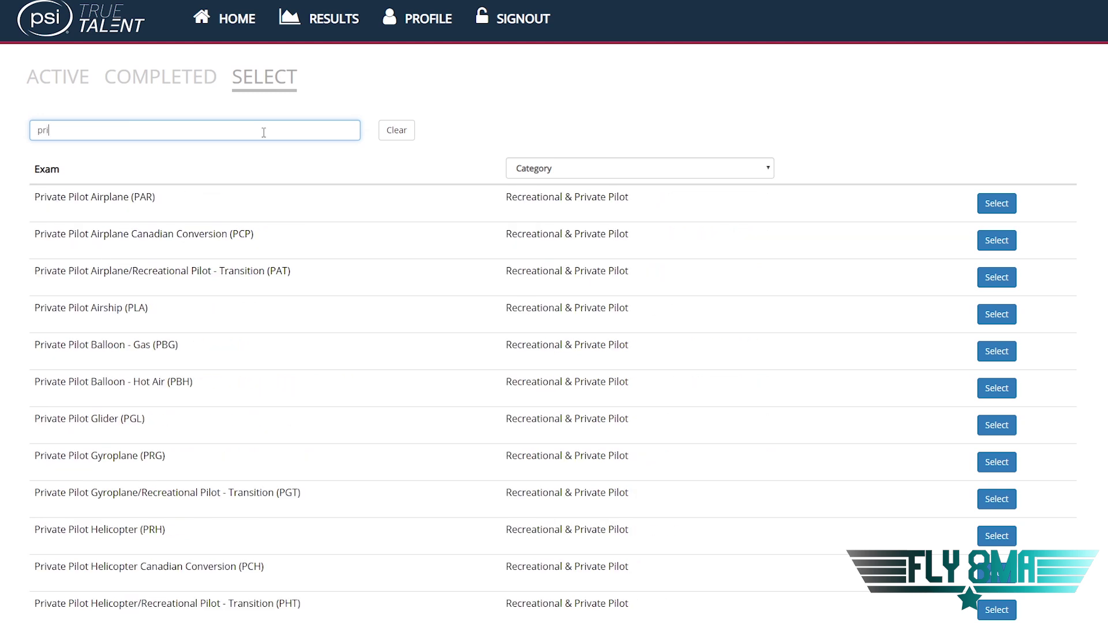
{"action": "type", "text": "vate"}
{"action": "left_click", "coordinate": [998, 204]}
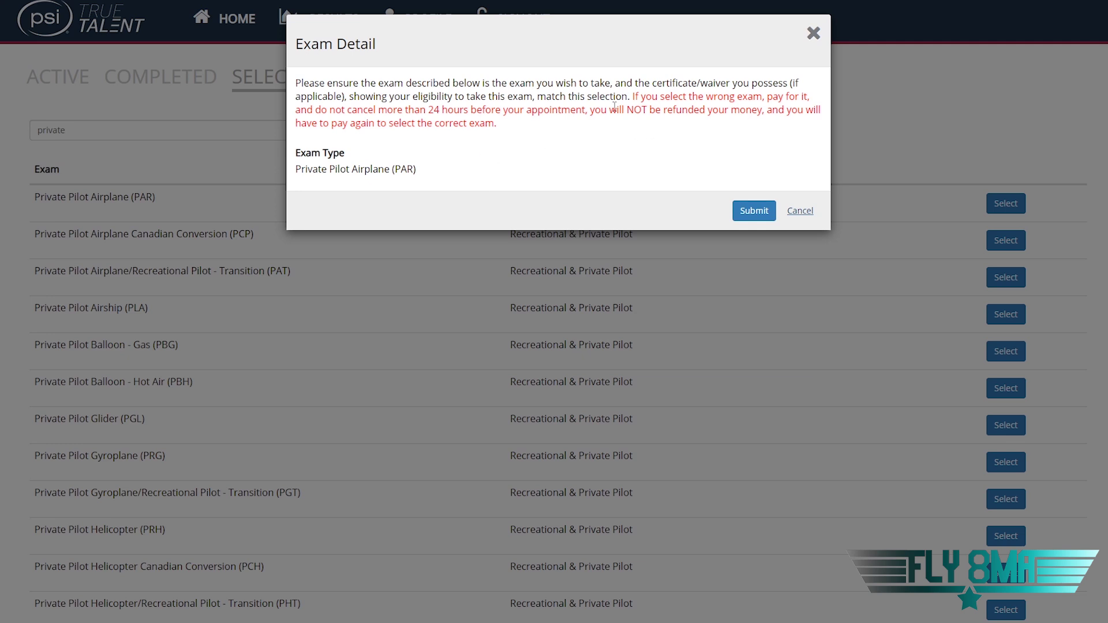
{"action": "left_click", "coordinate": [754, 210]}
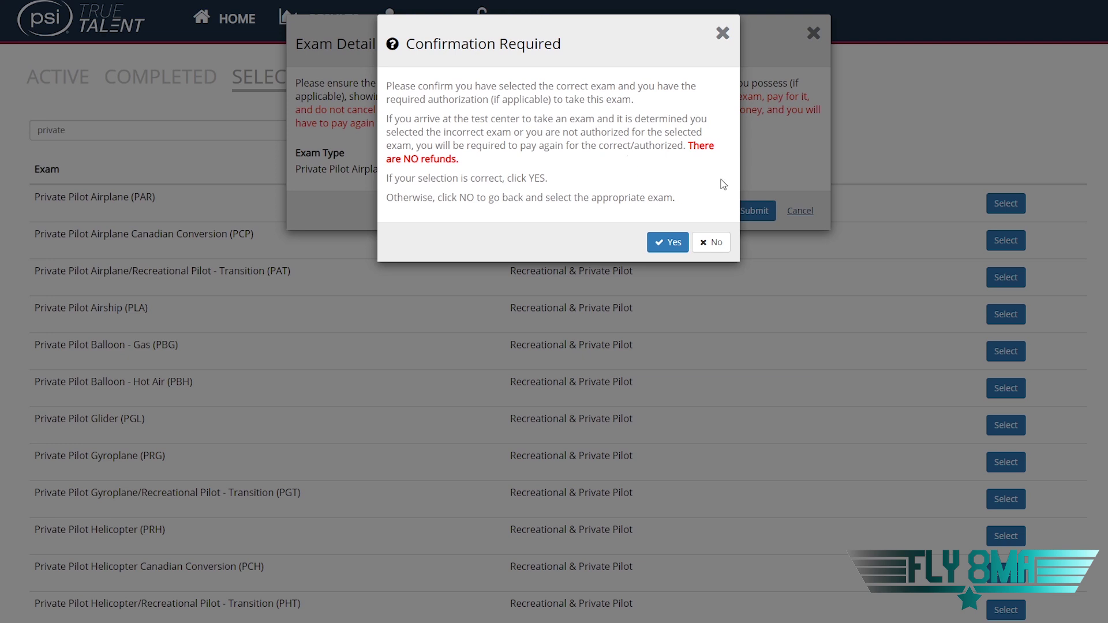
{"action": "left_click", "coordinate": [662, 245]}
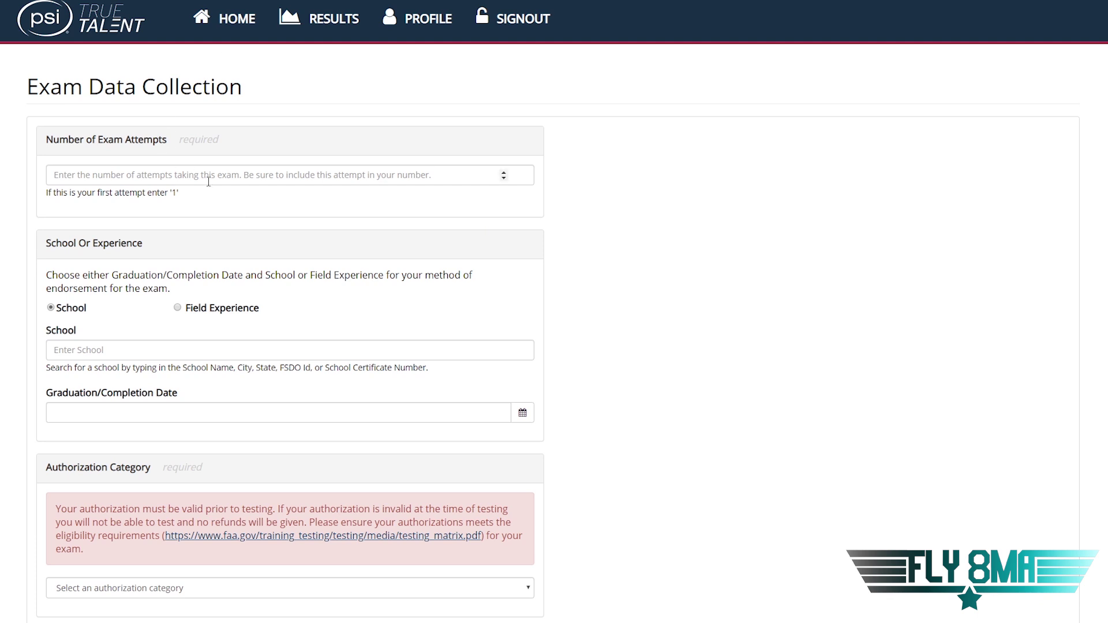
{"action": "left_click", "coordinate": [219, 173]}
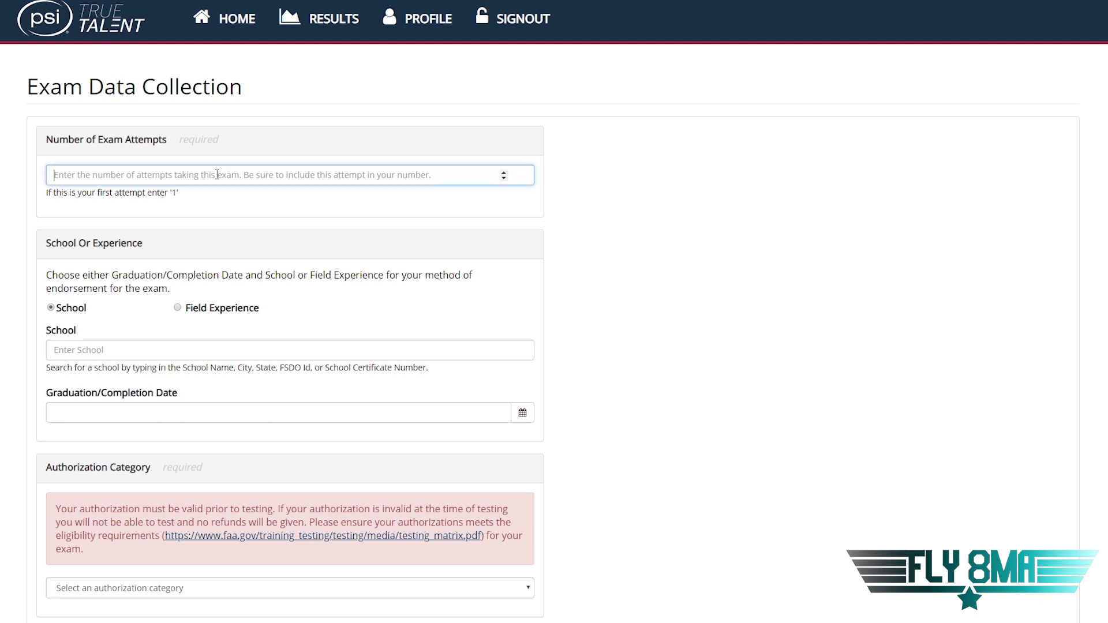
{"action": "type", "text": "1"}
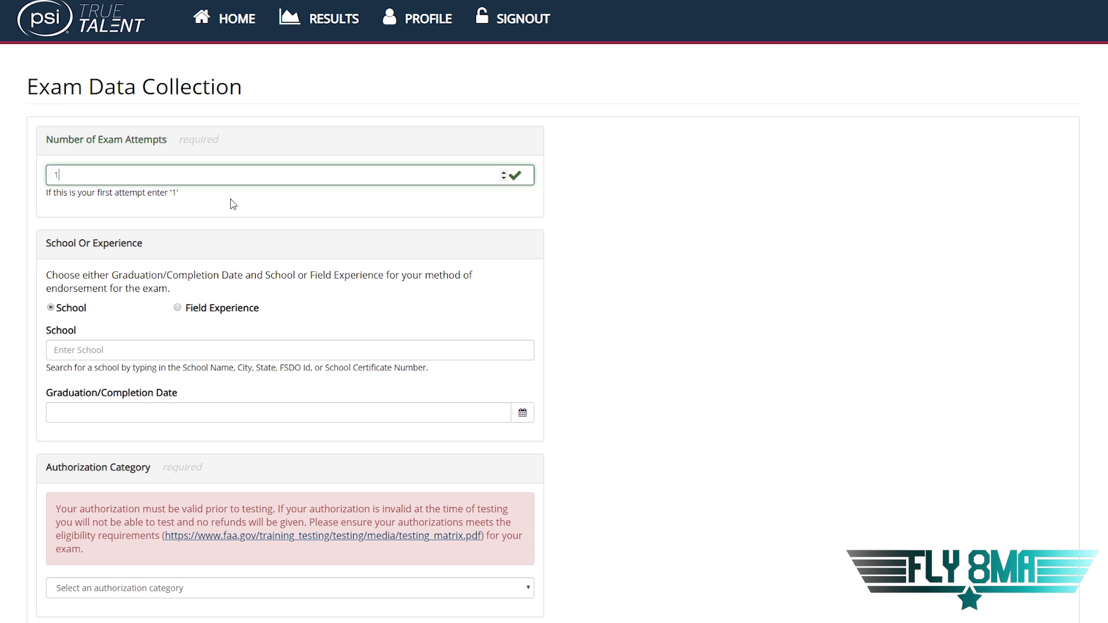
{"action": "left_click", "coordinate": [231, 210]}
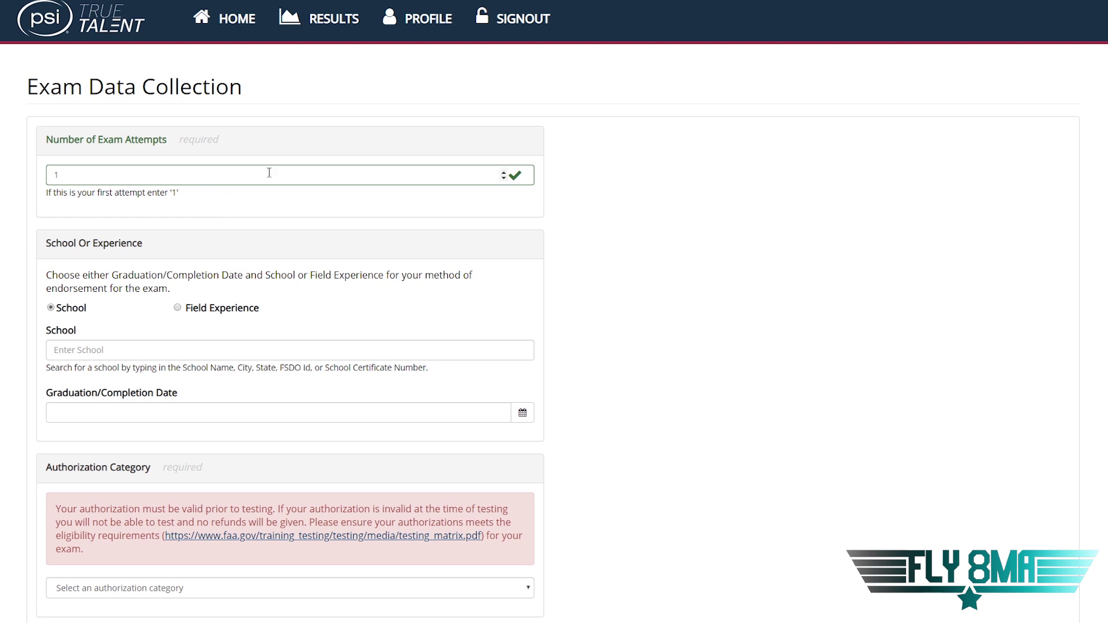
{"action": "left_click", "coordinate": [114, 167]}
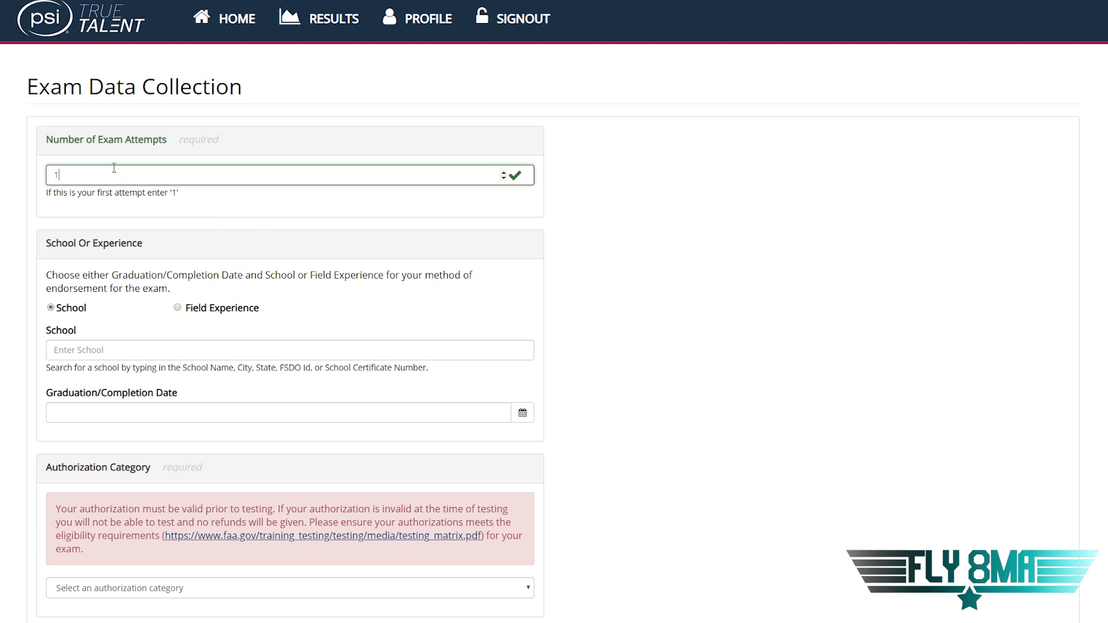
{"action": "left_click_drag", "start_coordinate": [59, 175], "coordinate": [40, 173]}
{"action": "type", "text": "1"}
{"action": "scroll", "coordinate": [167, 173], "scroll_direction": "down", "scroll_amount": 1}
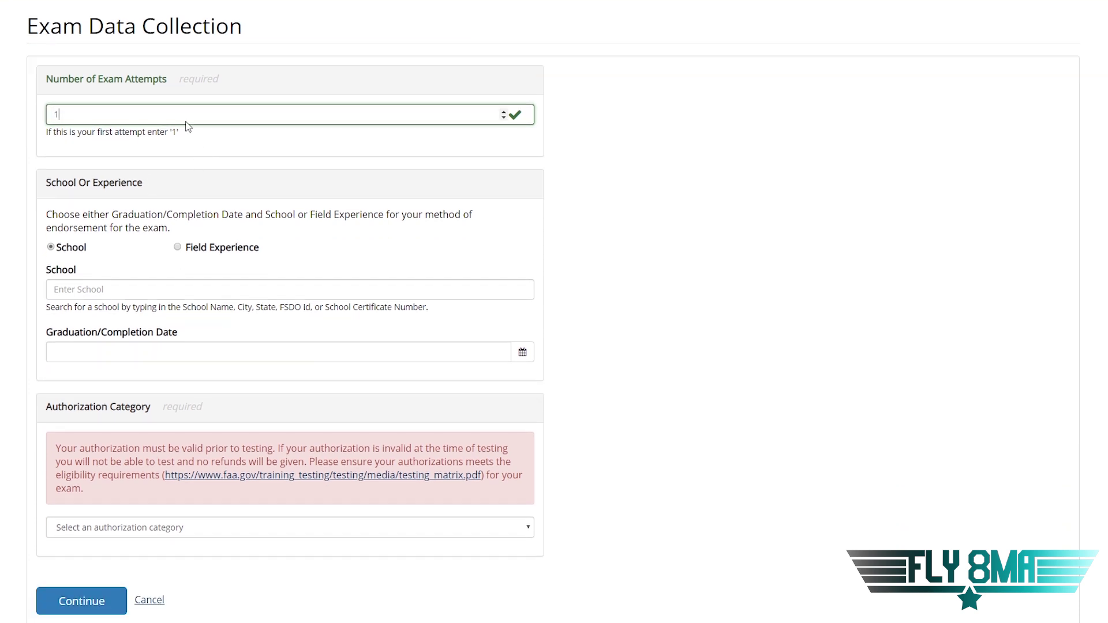
{"action": "scroll", "coordinate": [173, 121], "scroll_direction": "down", "scroll_amount": 1}
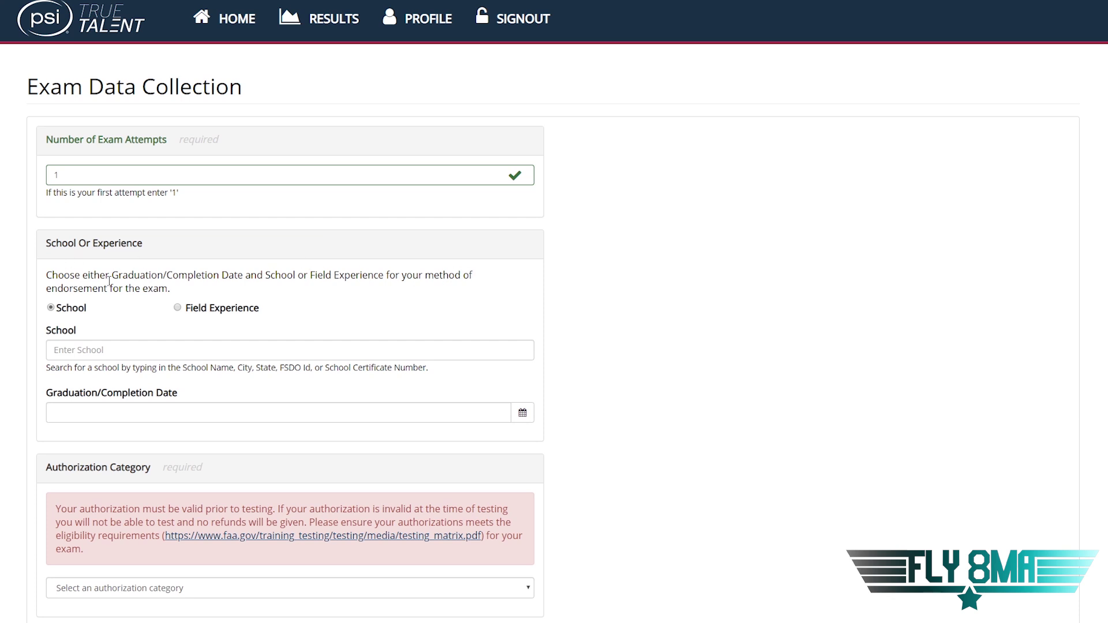
{"action": "left_click", "coordinate": [127, 356]}
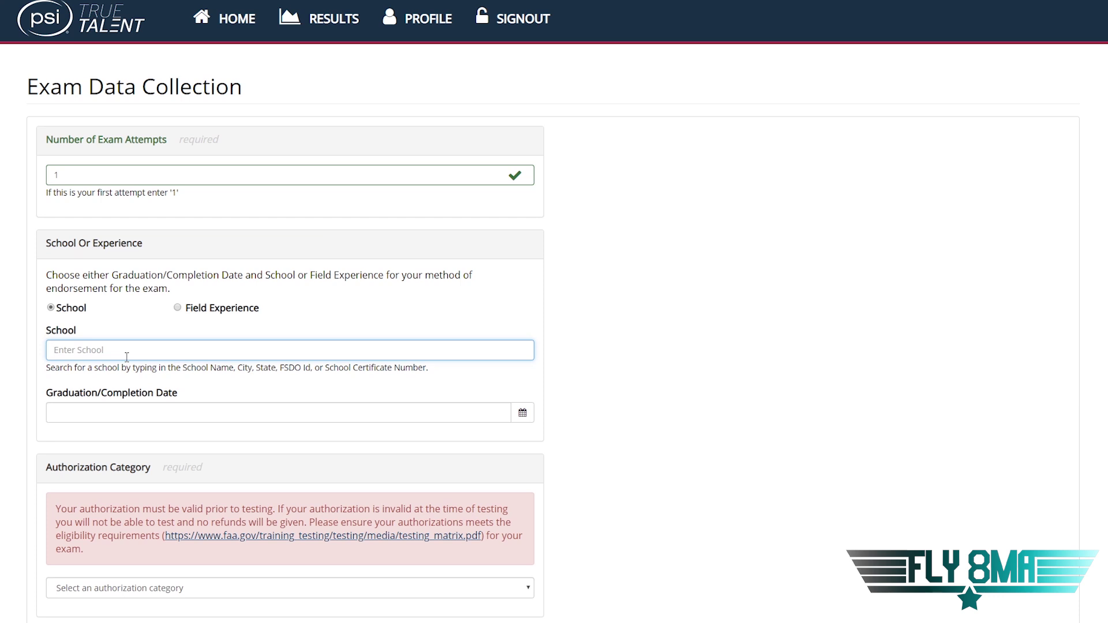
- Leave School empty, choose Field Experience and 'Other Statement or Endorsement of Eligibility', and submit the form
{"action": "type", "text": "sarasota"}
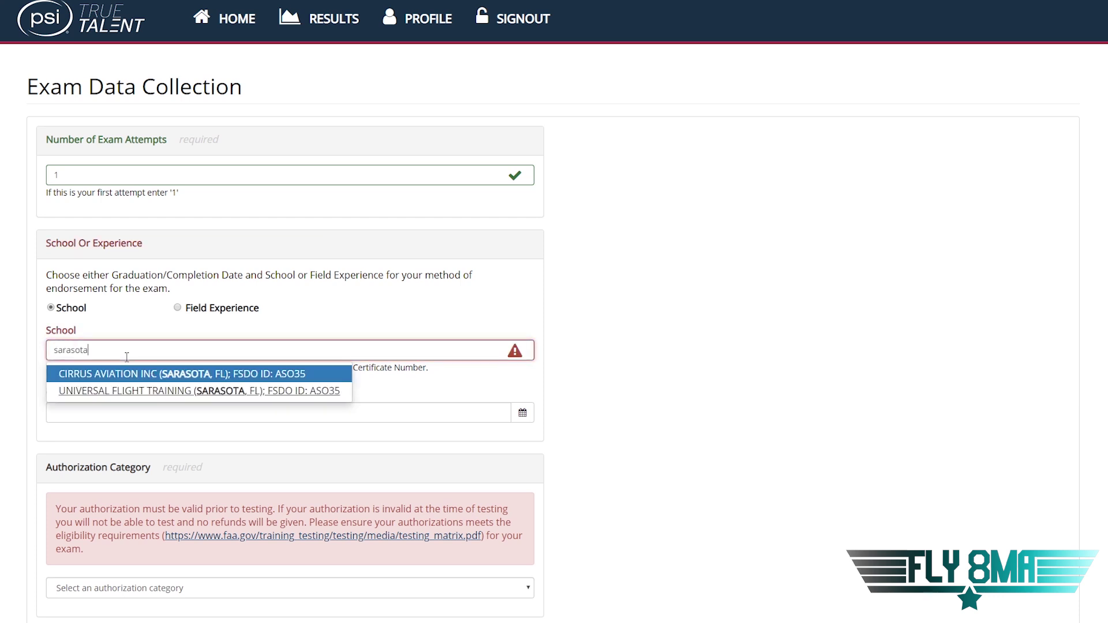
{"action": "key", "text": "BackSpace"}
{"action": "key", "text": "BackSpace"}
{"action": "key", "text": "BackSpace"}
{"action": "key", "text": "BackSpace"}
{"action": "key", "text": "BackSpace"}
{"action": "key", "text": "BackSpace"}
{"action": "key", "text": "BackSpace"}
{"action": "key", "text": "BackSpace"}
{"action": "left_click", "coordinate": [178, 308]}
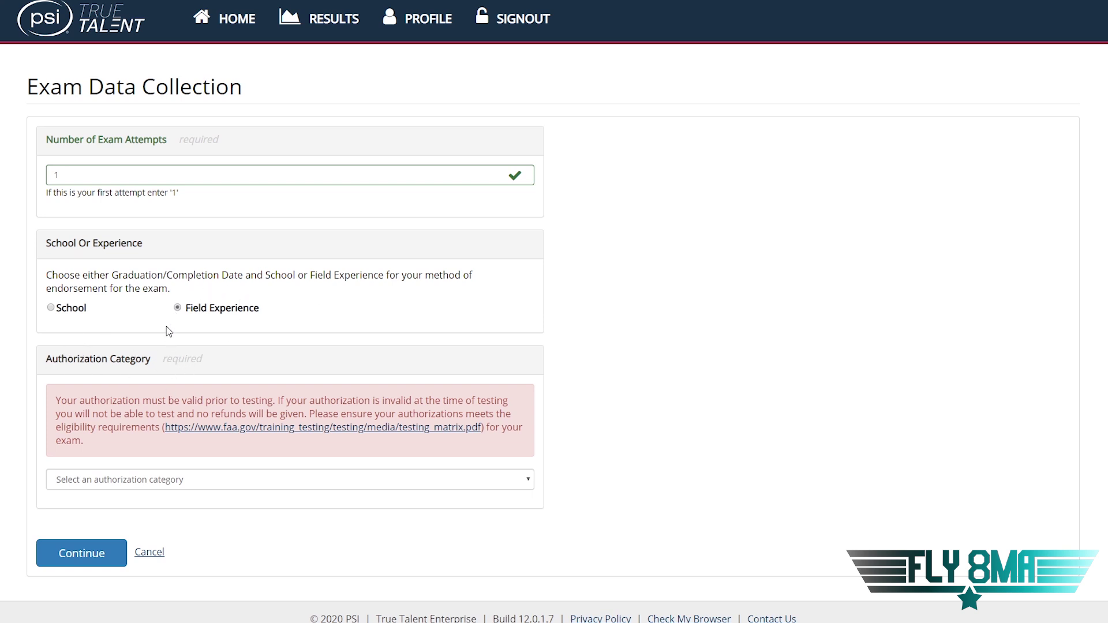
{"action": "left_click", "coordinate": [169, 483]}
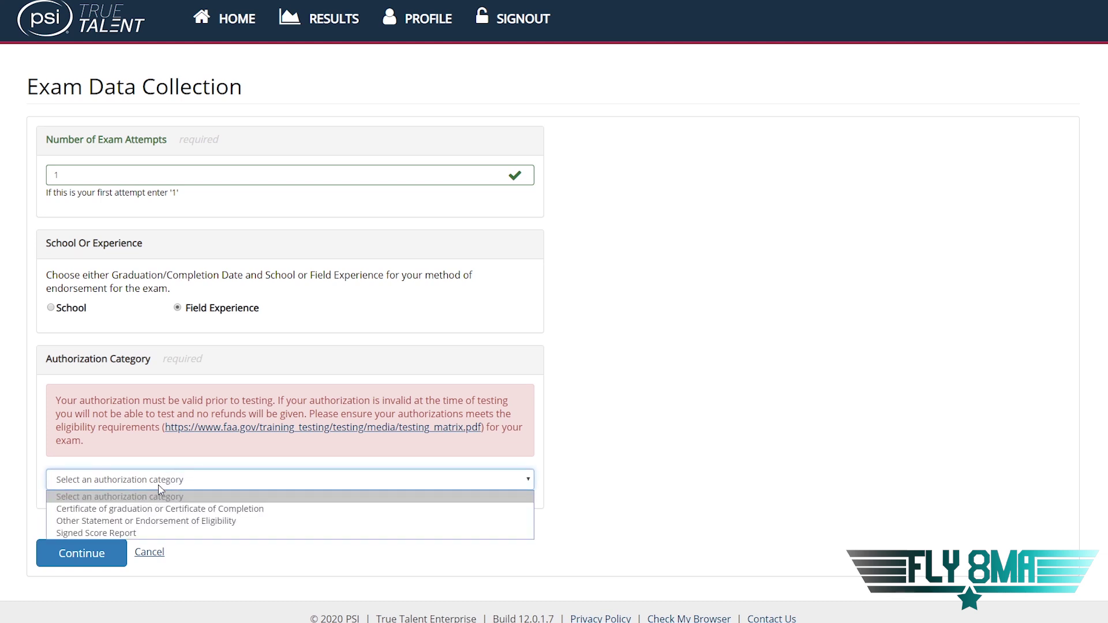
{"action": "left_click", "coordinate": [148, 522]}
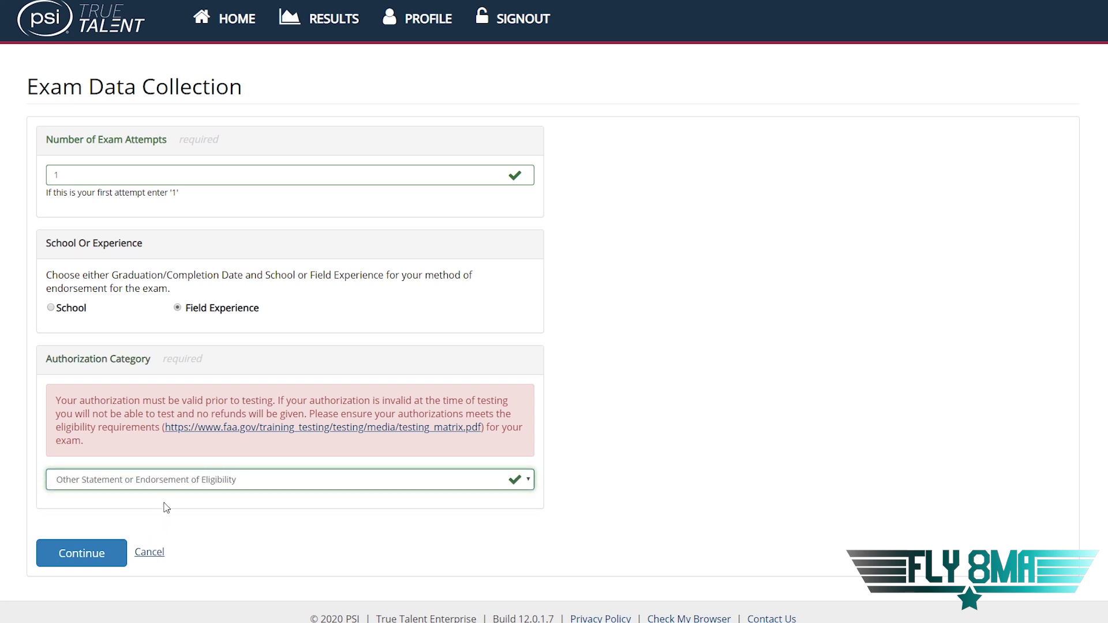
{"action": "key", "text": "alt+Down"}
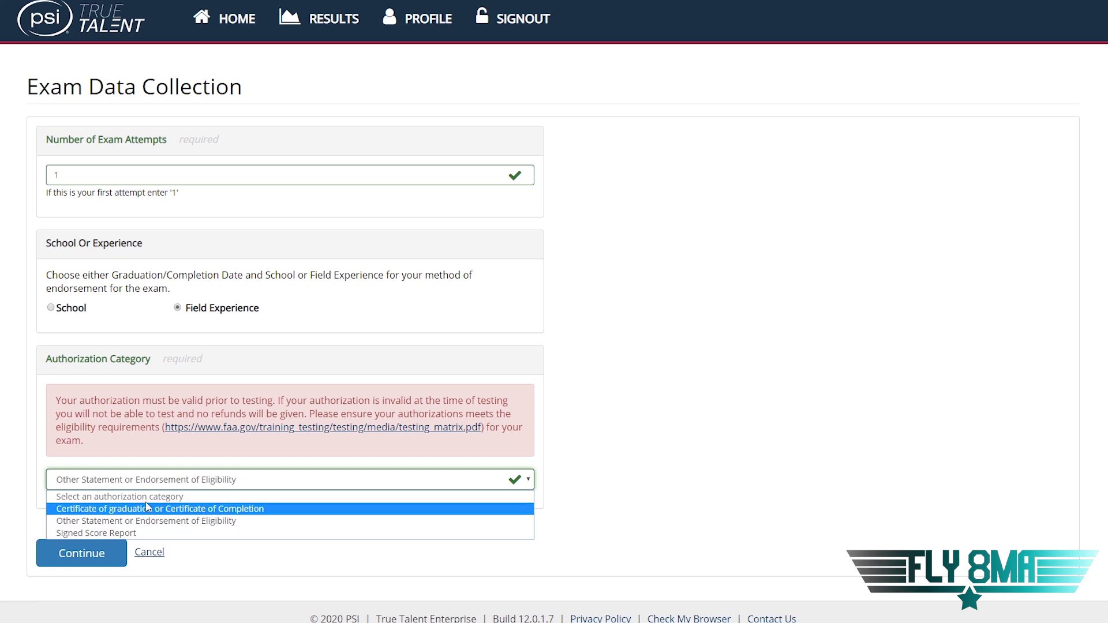
{"action": "left_click", "coordinate": [121, 521]}
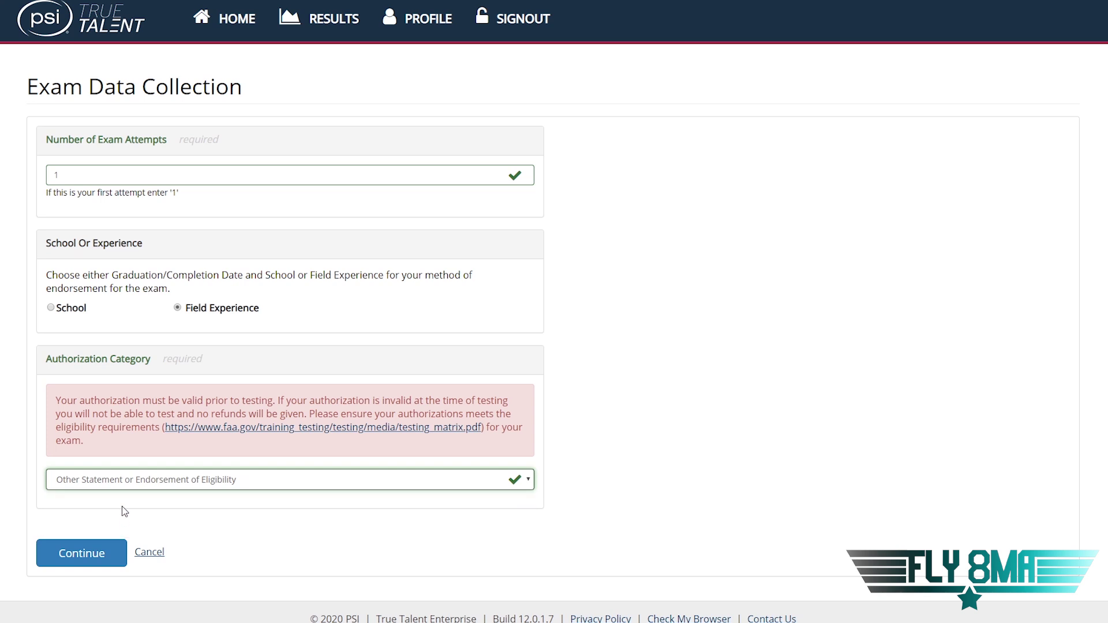
{"action": "left_click", "coordinate": [85, 551]}
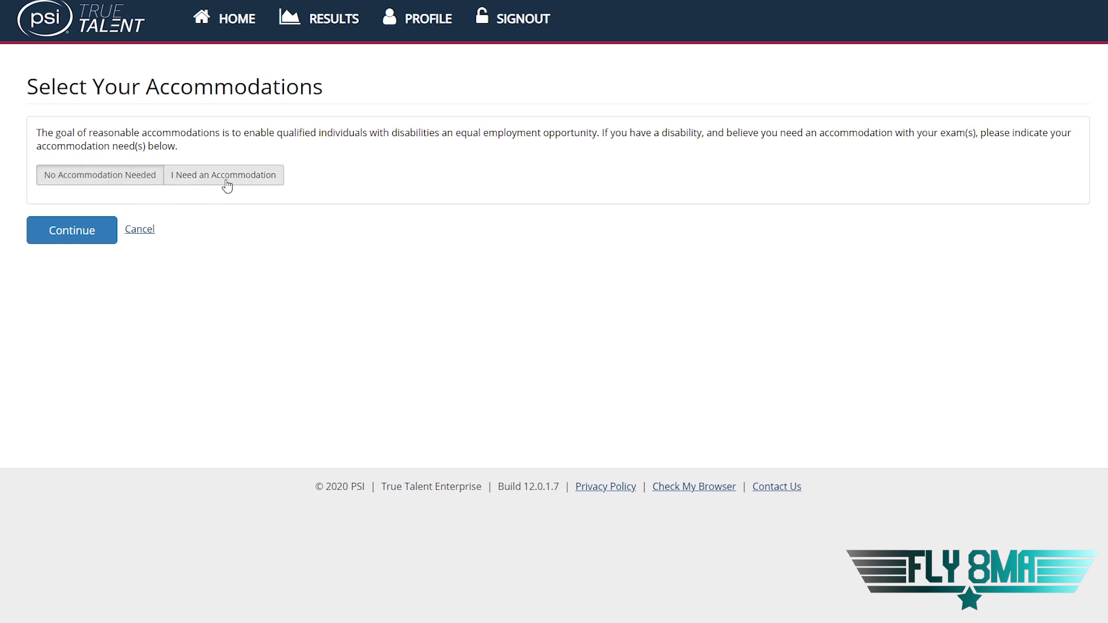
- Choose No Accommodation Needed for the exam and confirm it in the follow-up prompt
{"action": "left_click", "coordinate": [225, 180]}
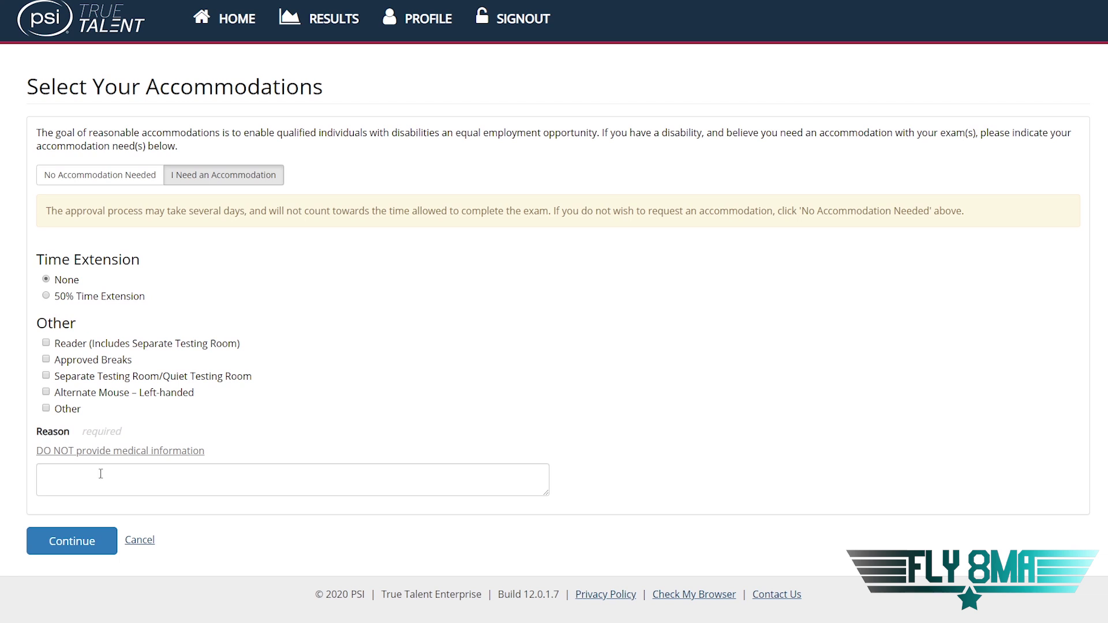
{"action": "left_click", "coordinate": [58, 467]}
{"action": "left_click", "coordinate": [132, 176]}
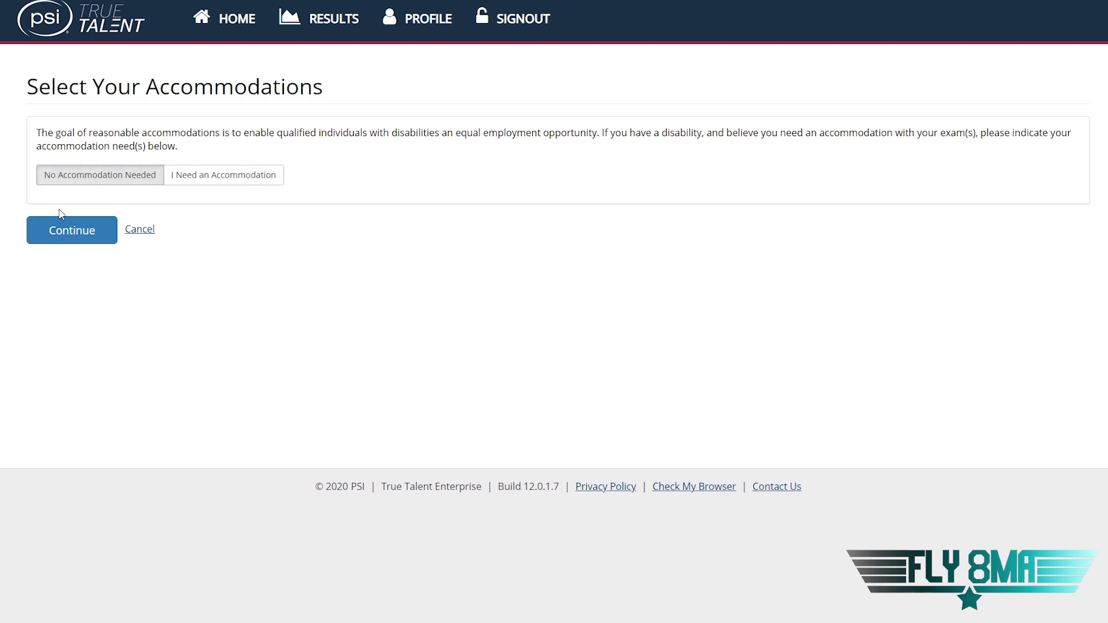
{"action": "left_click", "coordinate": [67, 229]}
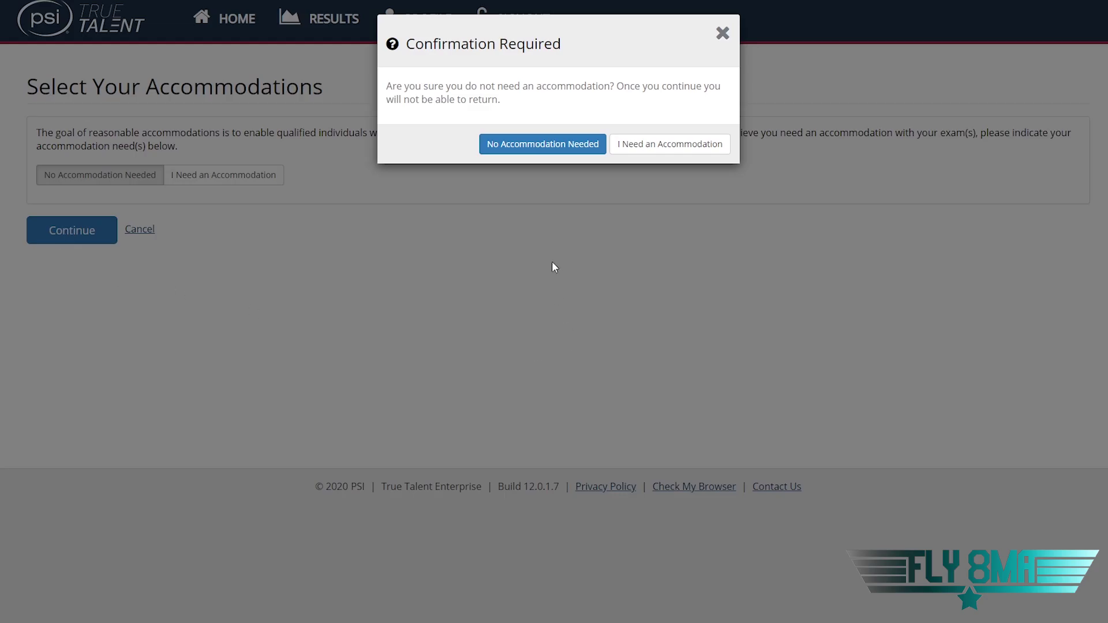
{"action": "left_click", "coordinate": [536, 146]}
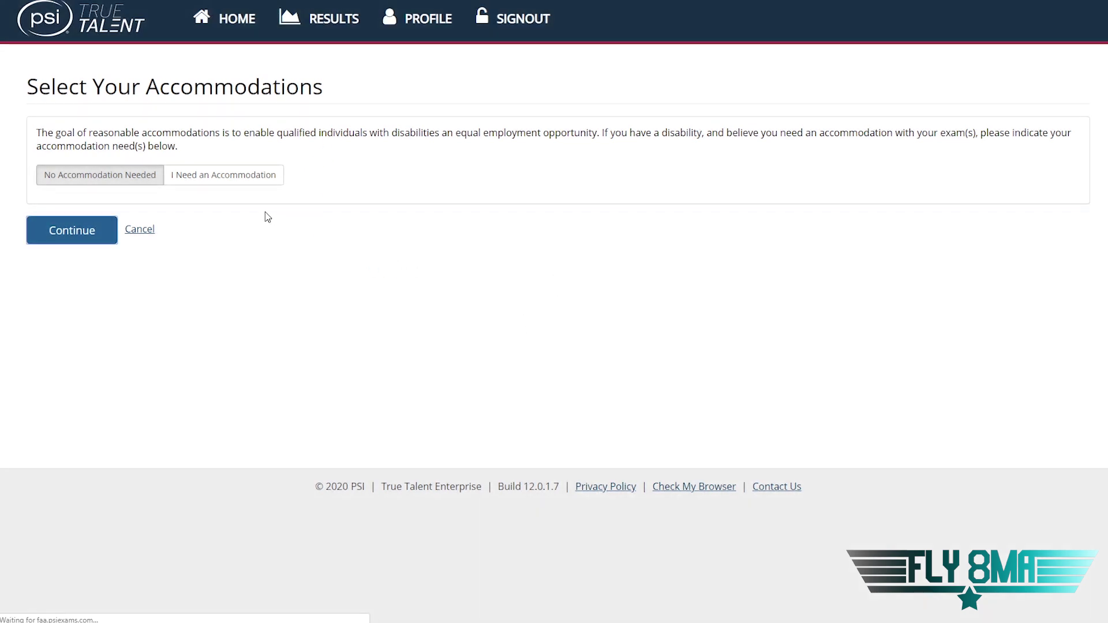
- Read the Scheduling Procedures notice and agree to it
{"action": "scroll", "coordinate": [513, 258], "scroll_direction": "down", "scroll_amount": 8}
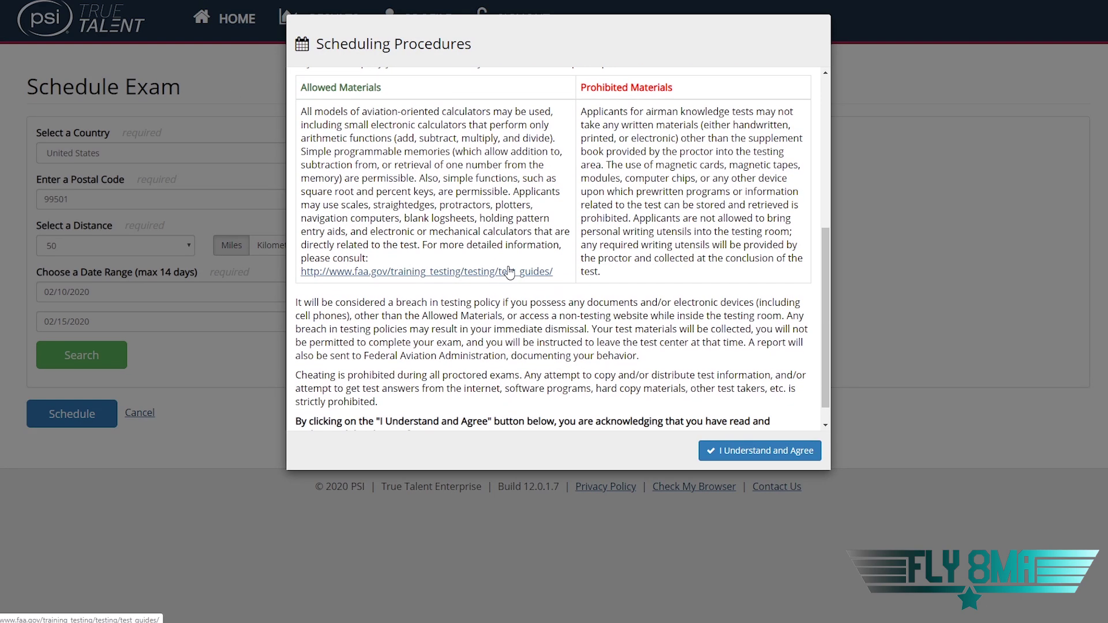
{"action": "scroll", "coordinate": [513, 259], "scroll_direction": "up", "scroll_amount": 5}
{"action": "scroll", "coordinate": [653, 263], "scroll_direction": "down", "scroll_amount": 5}
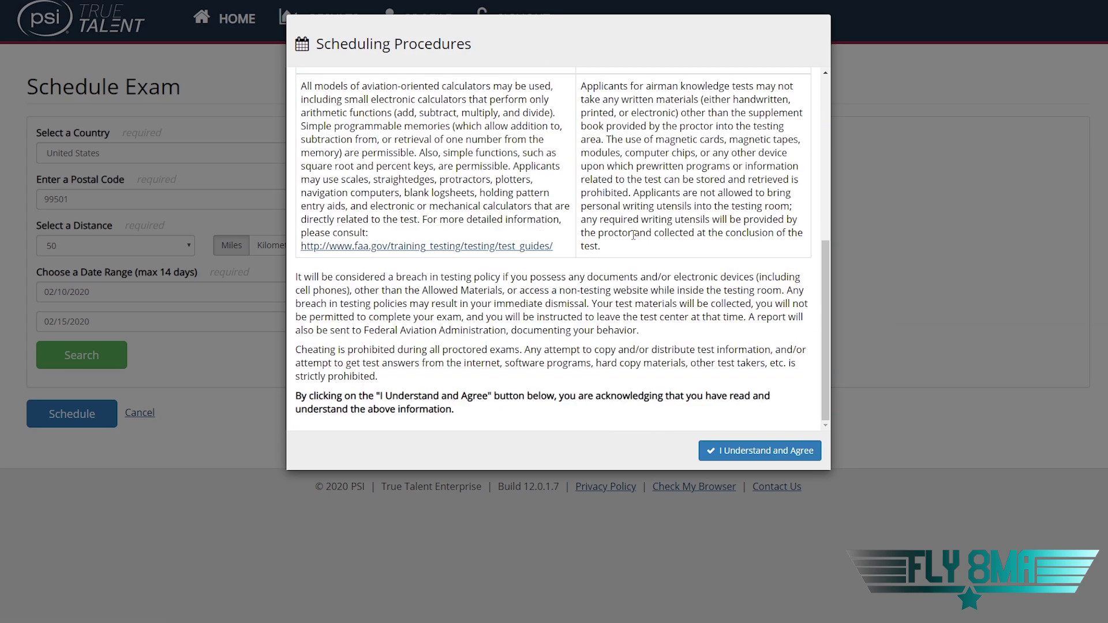
{"action": "left_click", "coordinate": [748, 451]}
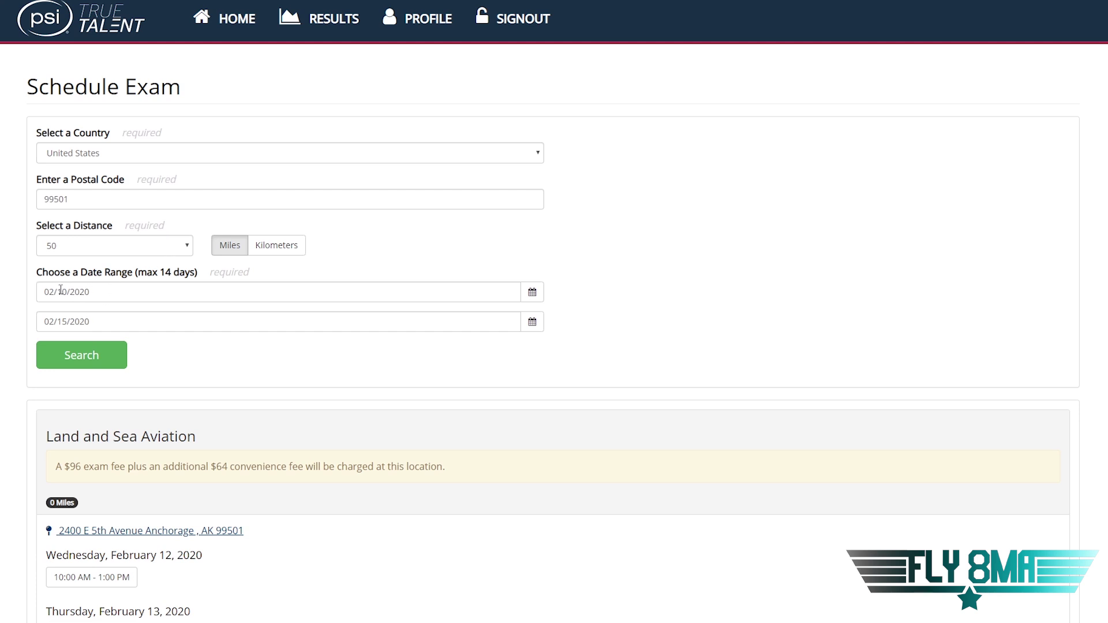
- Select the Land and Sea Aviation slot on Friday, February 14, 2020, 10:00 AM–1:00 PM
{"action": "scroll", "coordinate": [170, 338], "scroll_direction": "down", "scroll_amount": 3}
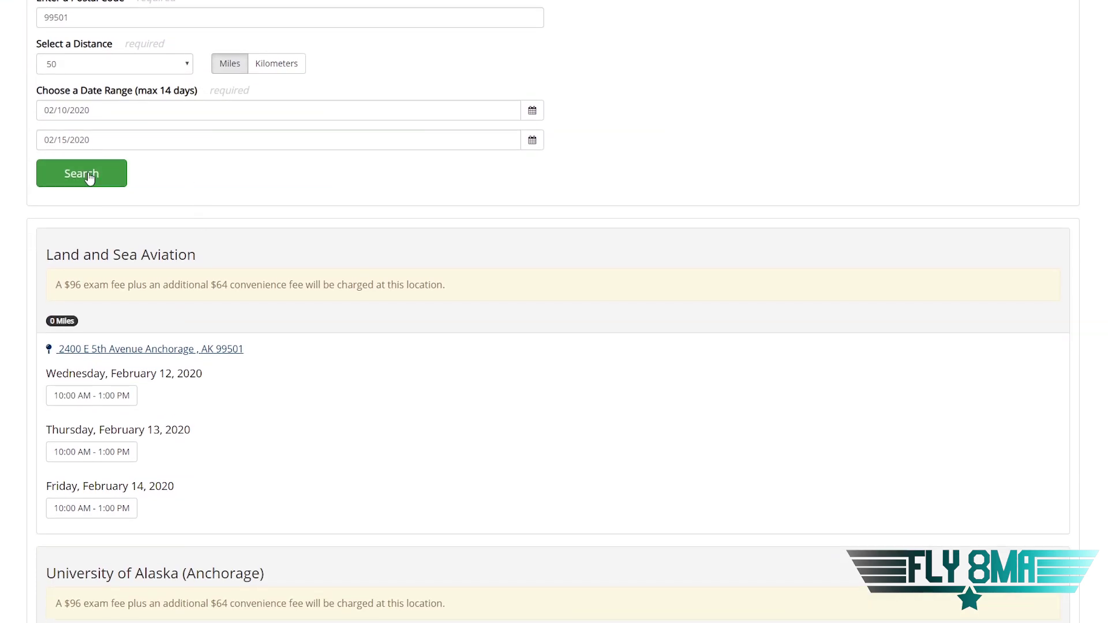
{"action": "scroll", "coordinate": [246, 329], "scroll_direction": "down", "scroll_amount": 3}
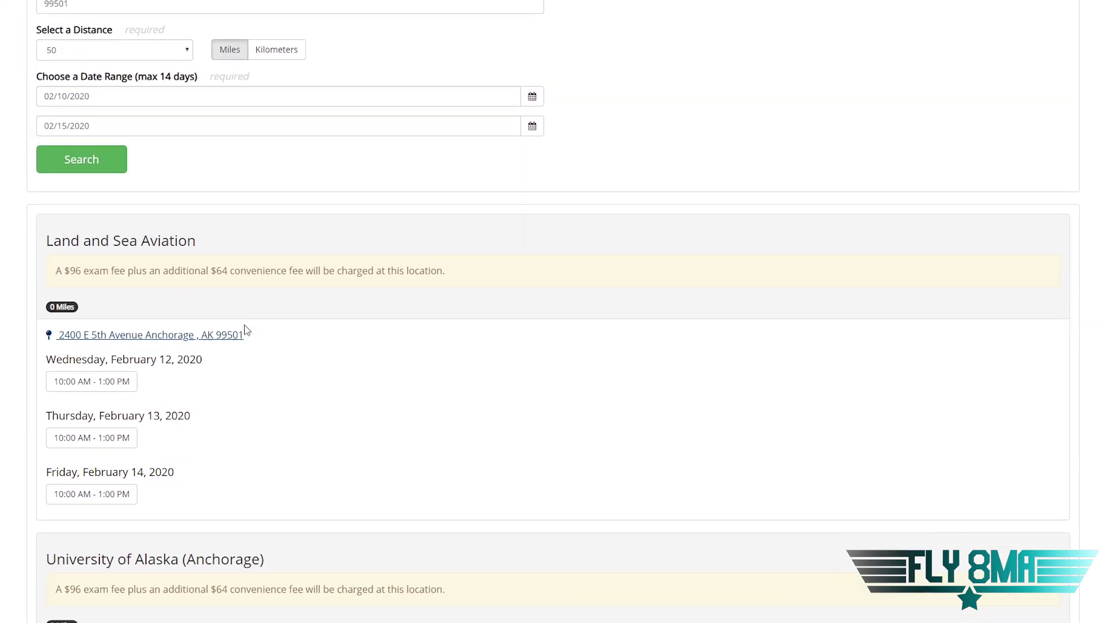
{"action": "scroll", "coordinate": [145, 108], "scroll_direction": "down", "scroll_amount": 3}
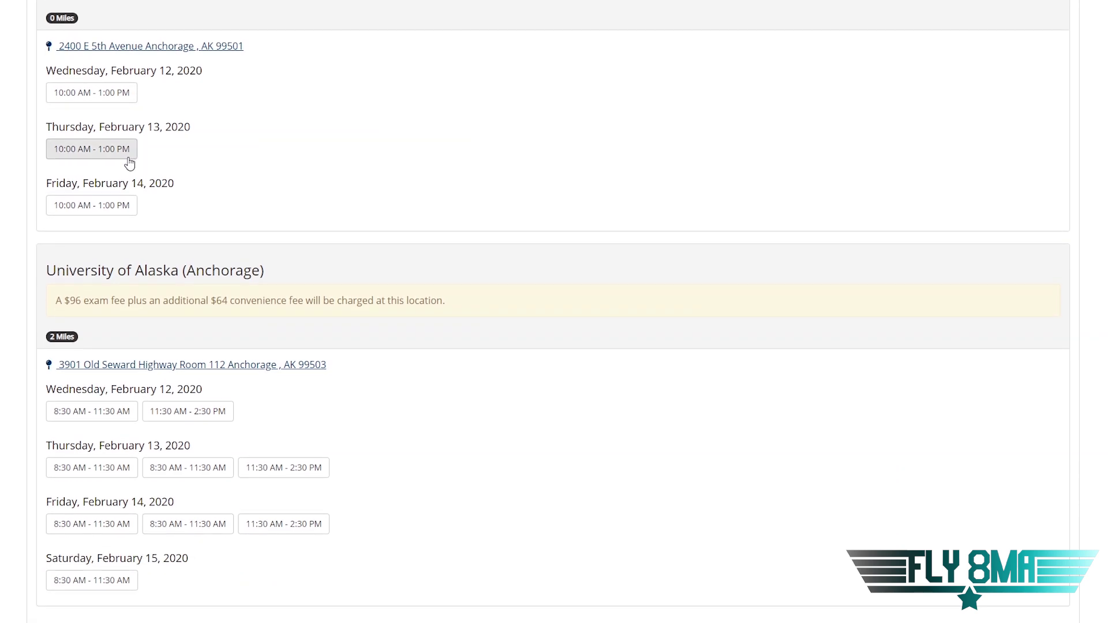
{"action": "scroll", "coordinate": [144, 219], "scroll_direction": "up", "scroll_amount": 1}
{"action": "scroll", "coordinate": [160, 265], "scroll_direction": "up", "scroll_amount": 2}
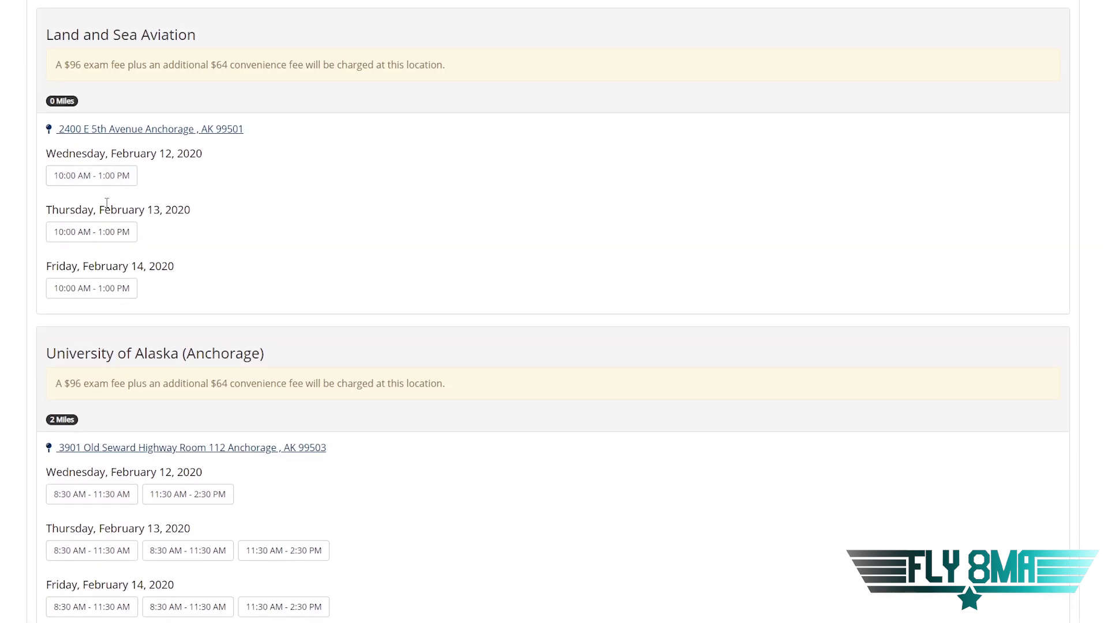
{"action": "scroll", "coordinate": [153, 341], "scroll_direction": "down", "scroll_amount": 2}
{"action": "scroll", "coordinate": [152, 300], "scroll_direction": "up", "scroll_amount": 3}
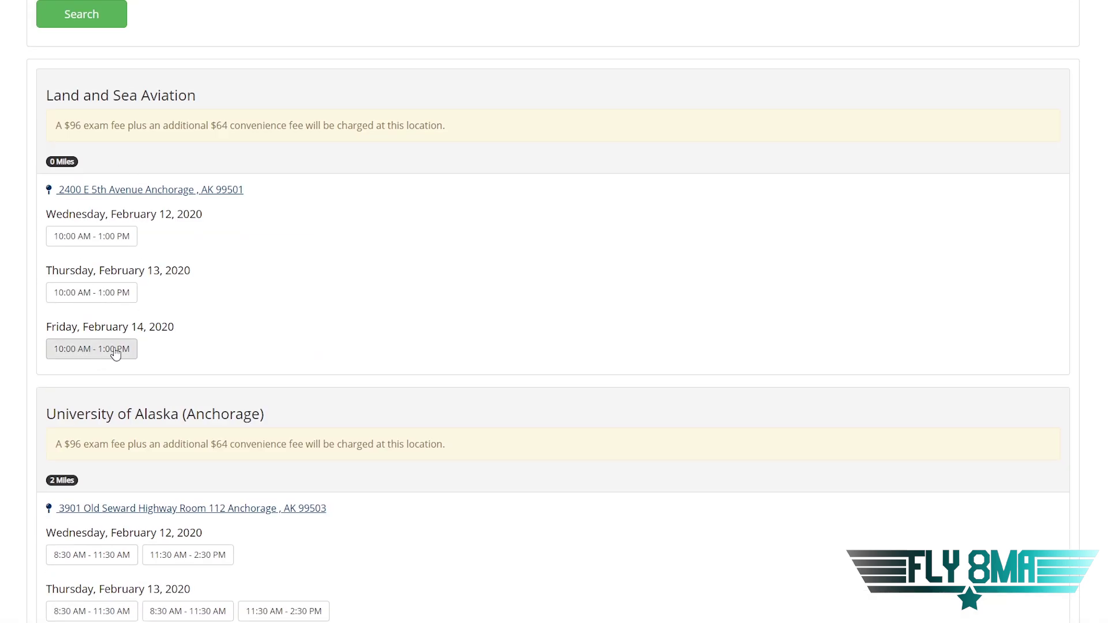
{"action": "left_click", "coordinate": [72, 348]}
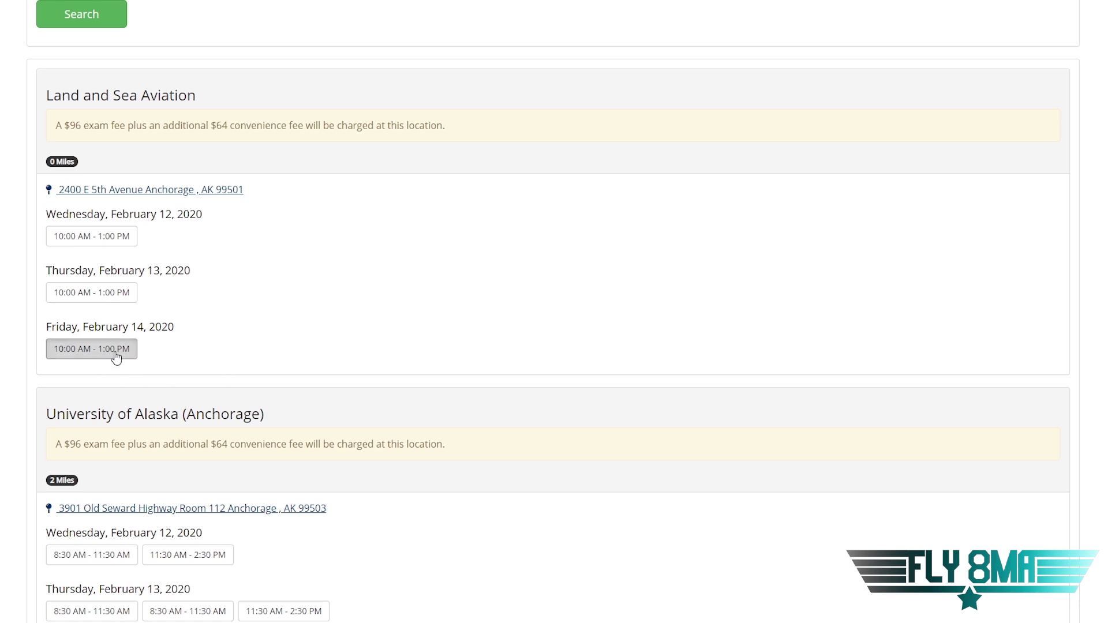
{"action": "scroll", "coordinate": [192, 324], "scroll_direction": "down", "scroll_amount": 4}
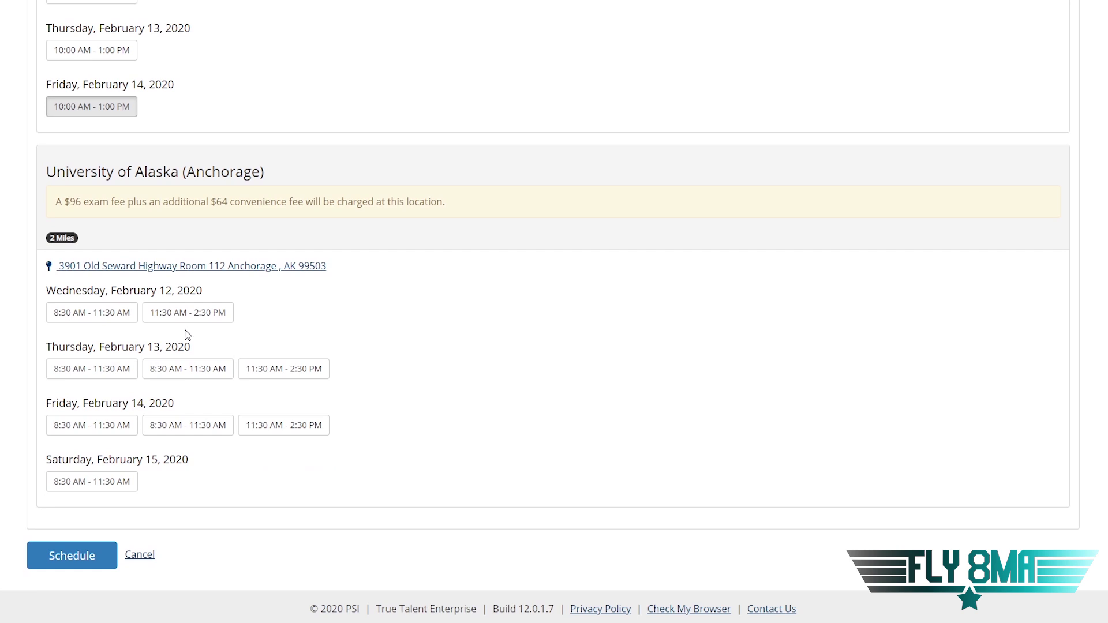
{"action": "left_click", "coordinate": [75, 557]}
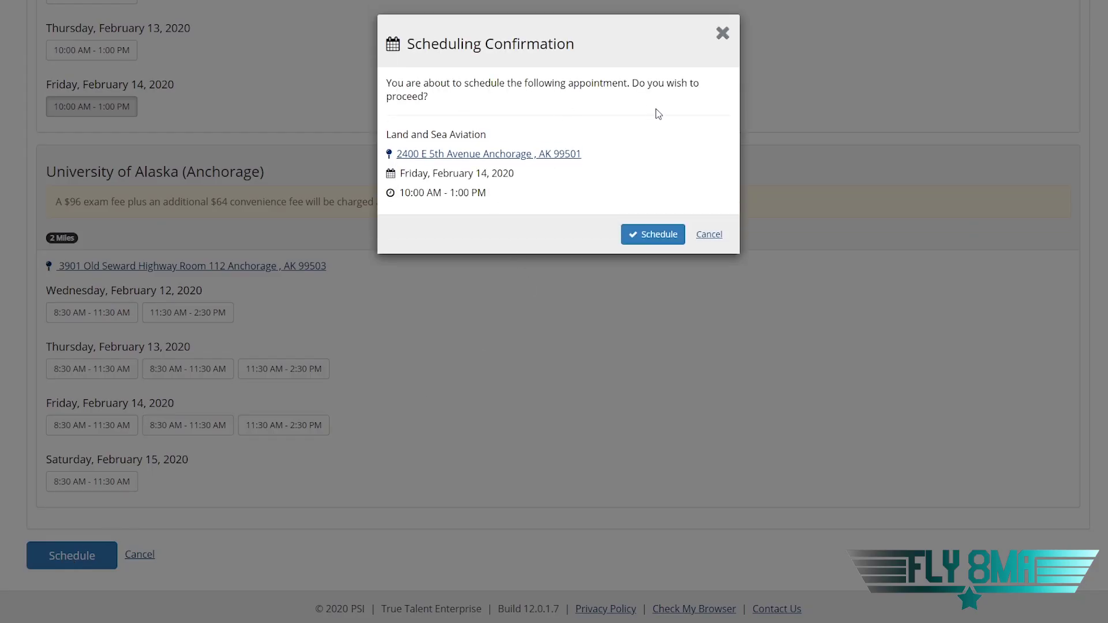
- Confirm the Land and Sea Aviation appointment to reach the $160.00 Payment page
{"action": "left_click", "coordinate": [658, 235]}
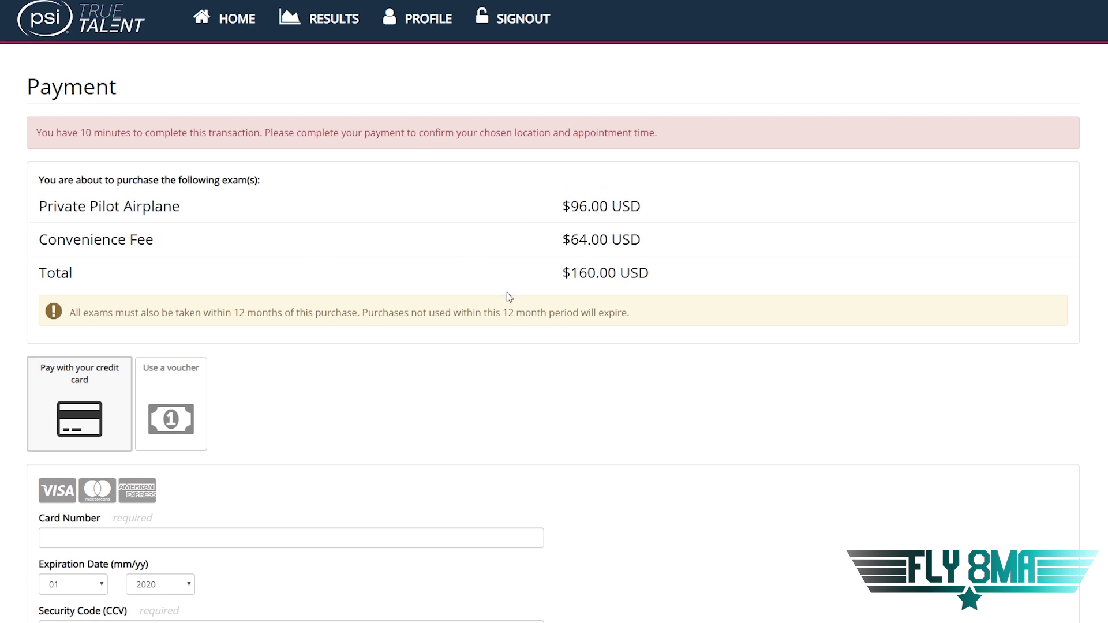
{"action": "scroll", "coordinate": [153, 314], "scroll_direction": "down", "scroll_amount": 7}
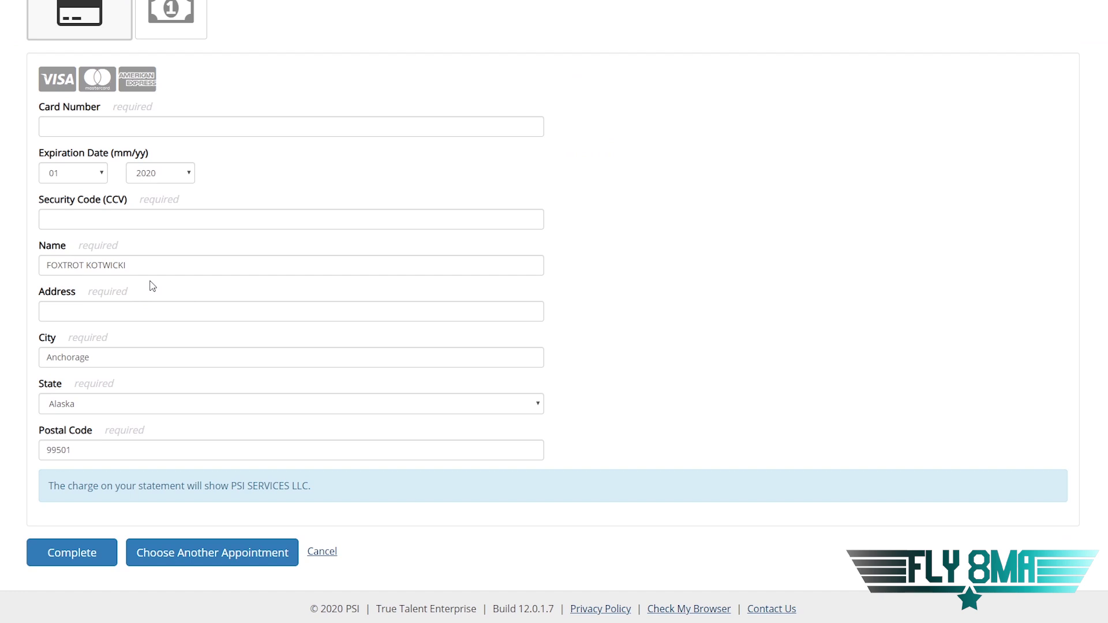